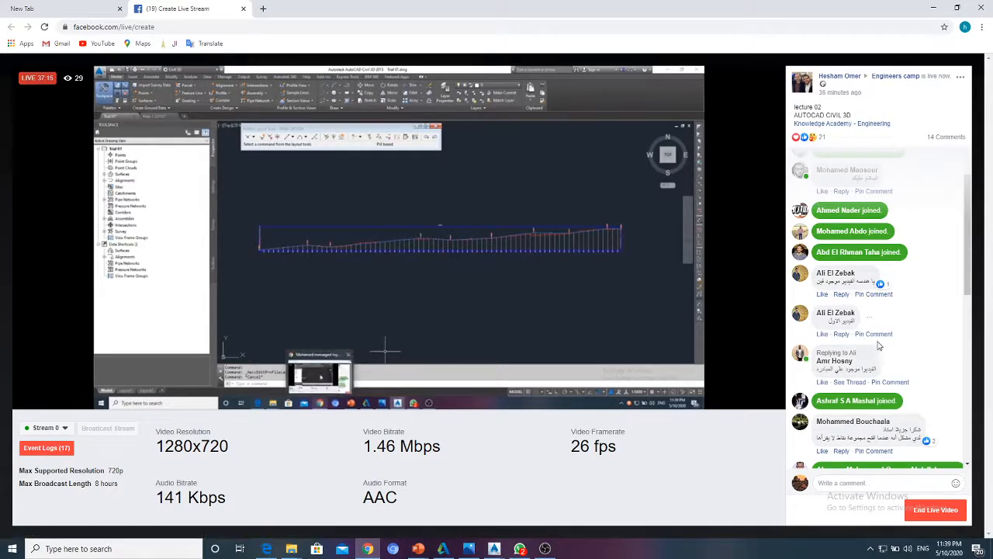
Read through the viewer comments on the live stream and return to the Trial 01 drawing in Civil 3D.
scroll(897, 359, down, 2)
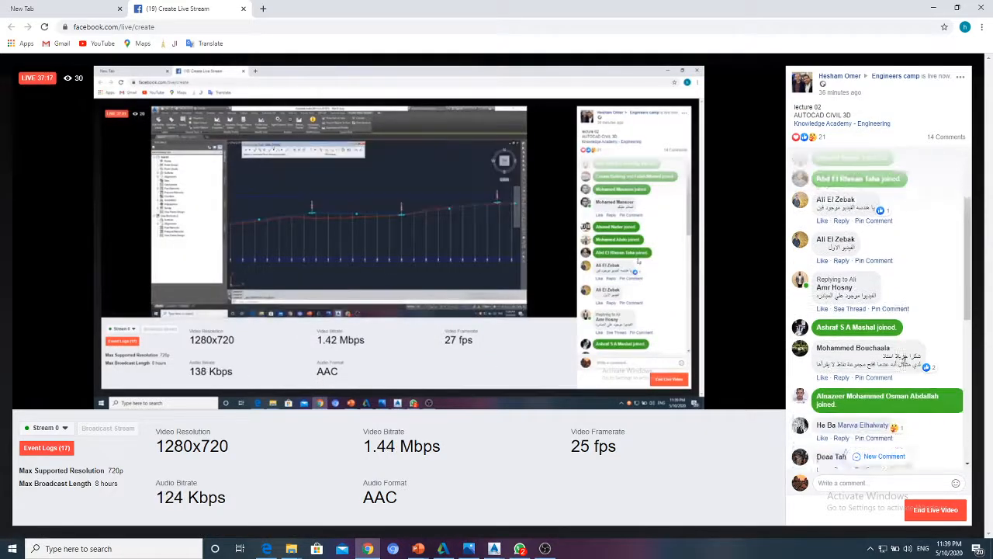
scroll(883, 355, down, 1)
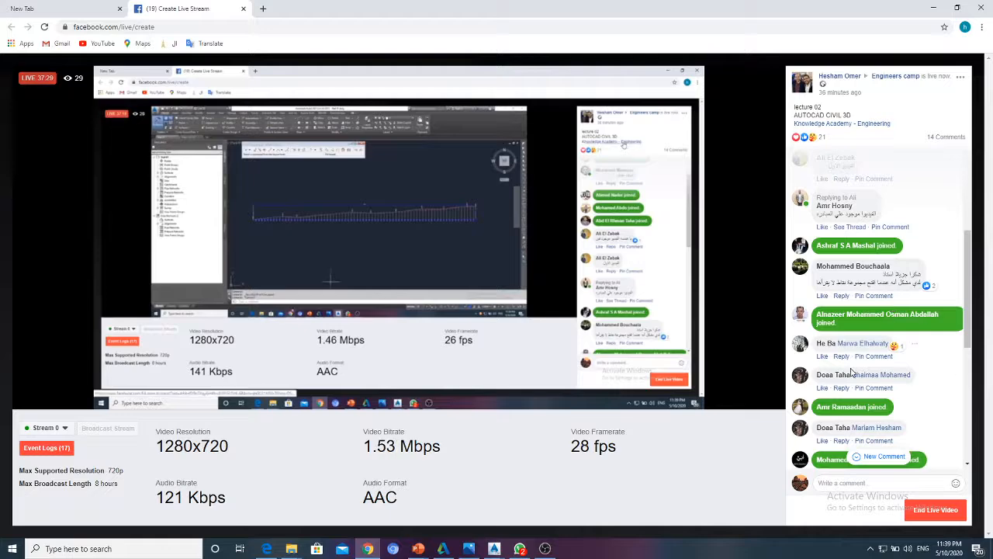
scroll(851, 372, down, 3)
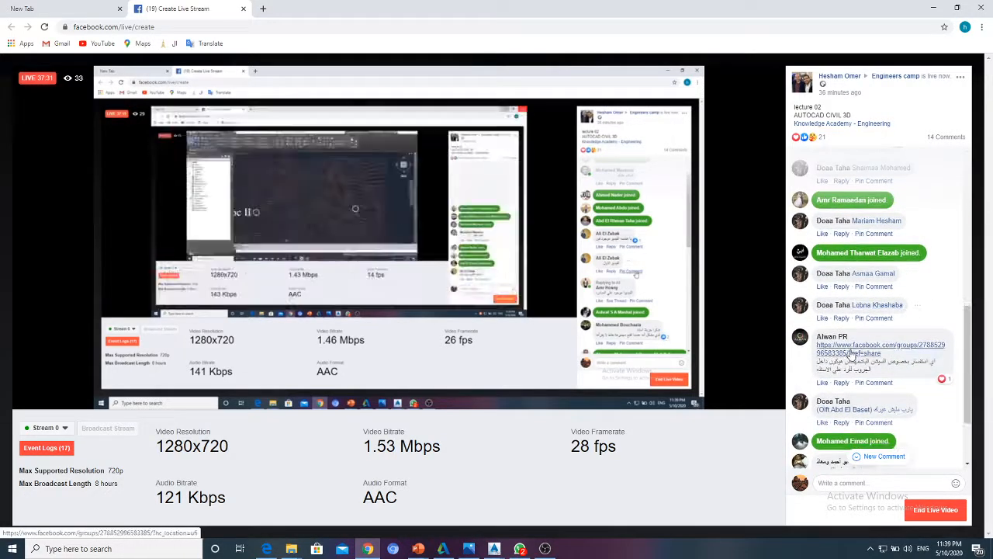
scroll(862, 349, down, 2)
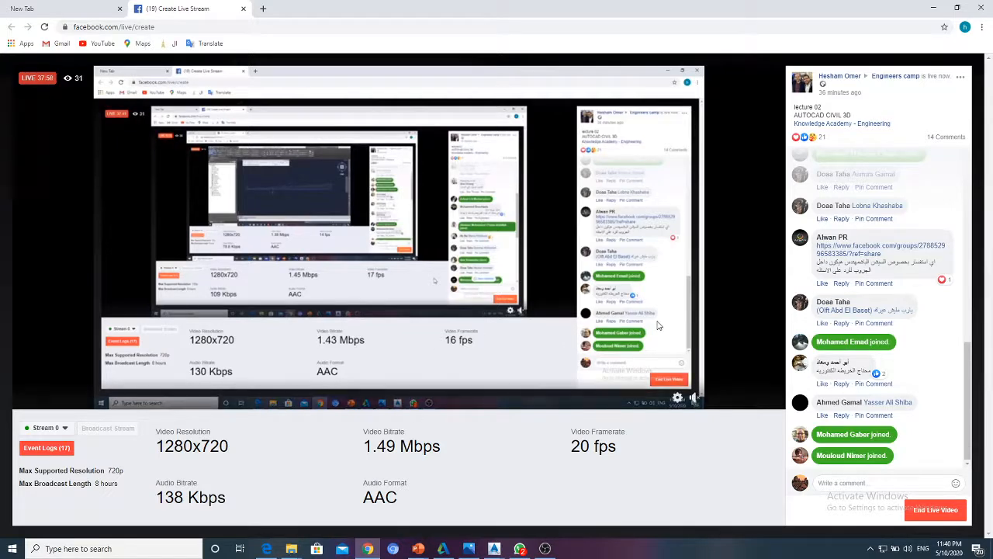
click(935, 11)
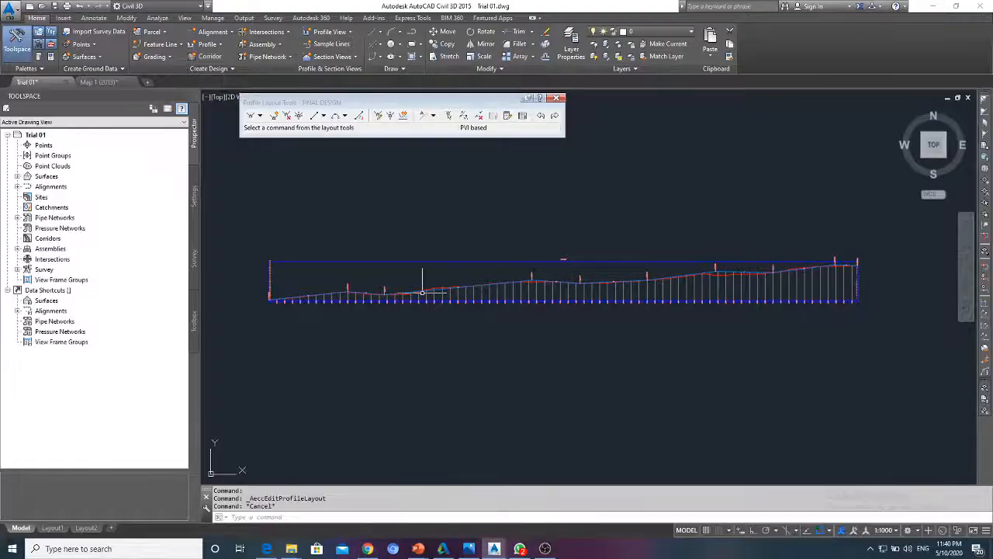
Examine the grade breaks of the FINAL DESIGN profile against the existing ground line along the profile view.
scroll(325, 302, up, 2)
scroll(461, 328, down, 2)
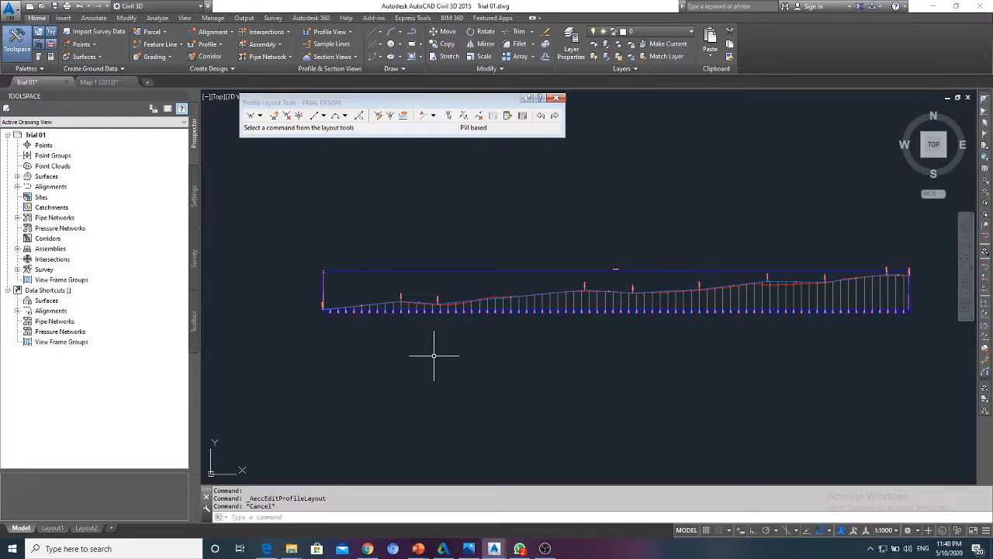
scroll(406, 318, up, 5)
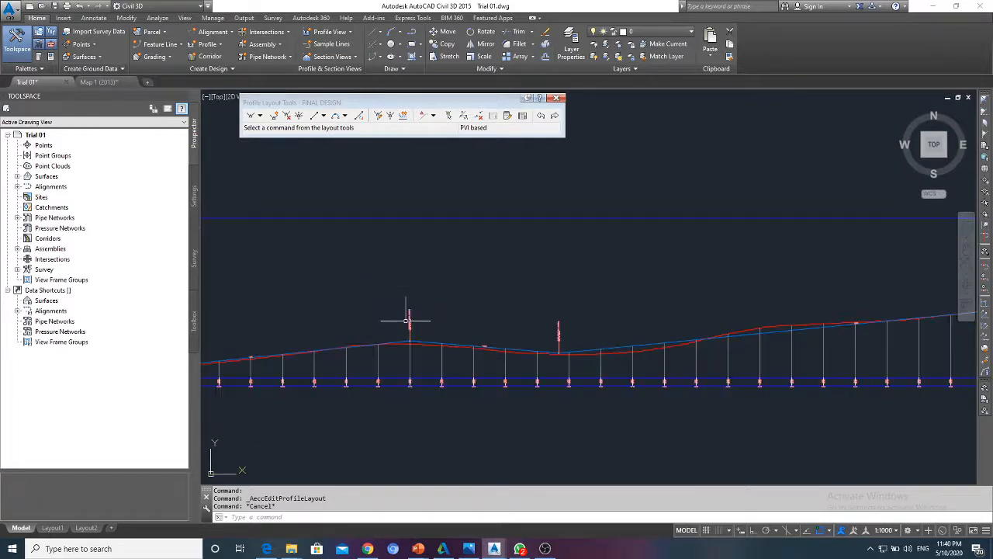
scroll(392, 360, down, 5)
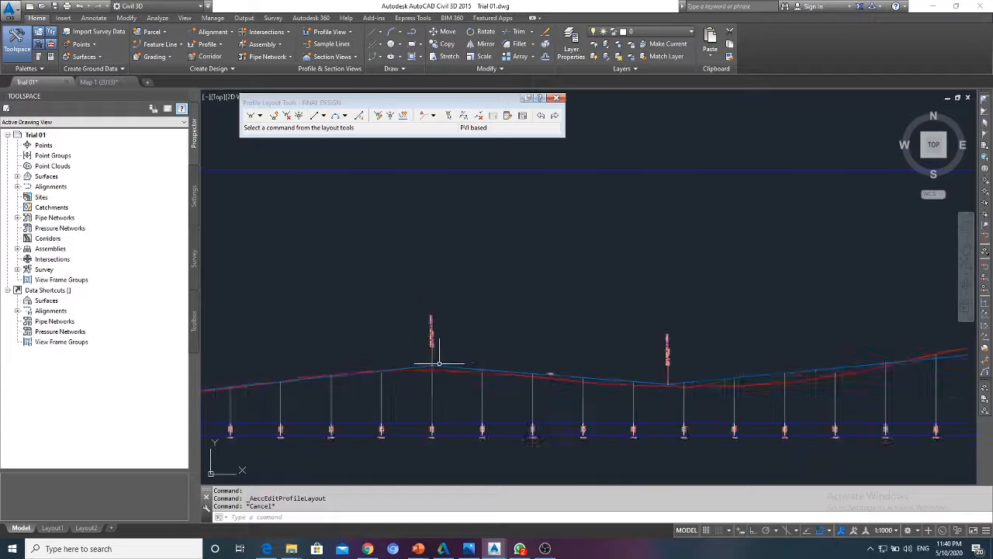
scroll(392, 360, up, 2)
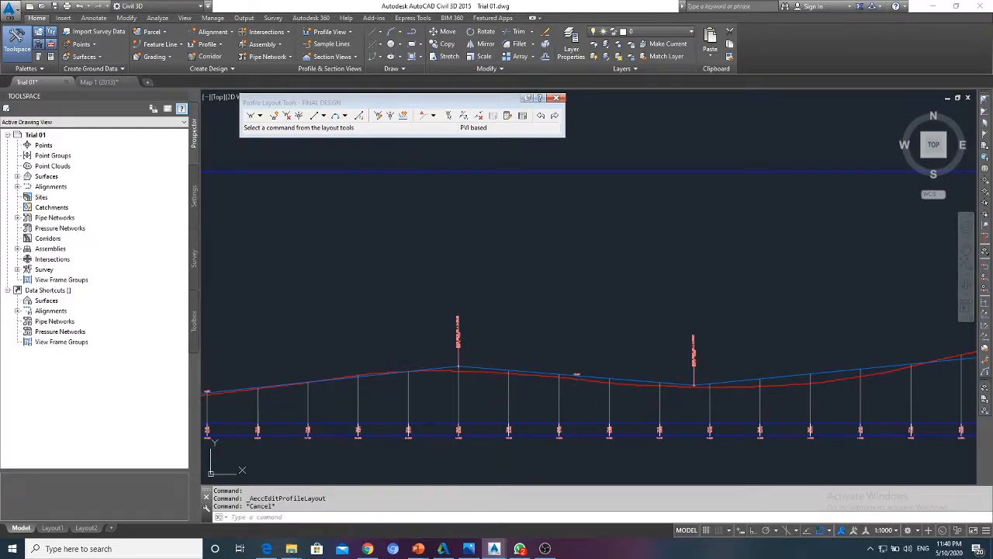
scroll(726, 357, down, 3)
scroll(726, 357, up, 6)
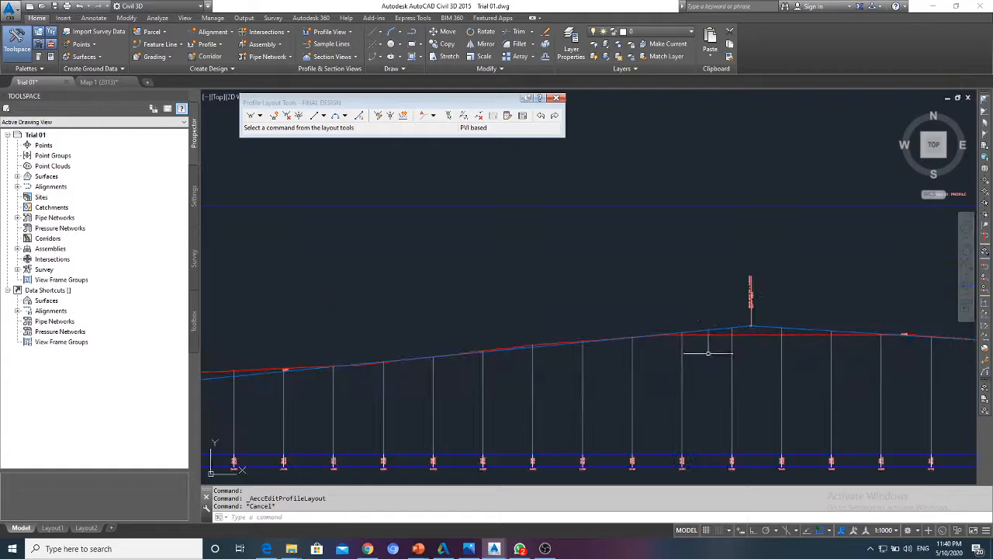
scroll(710, 348, down, 4)
scroll(701, 321, up, 3)
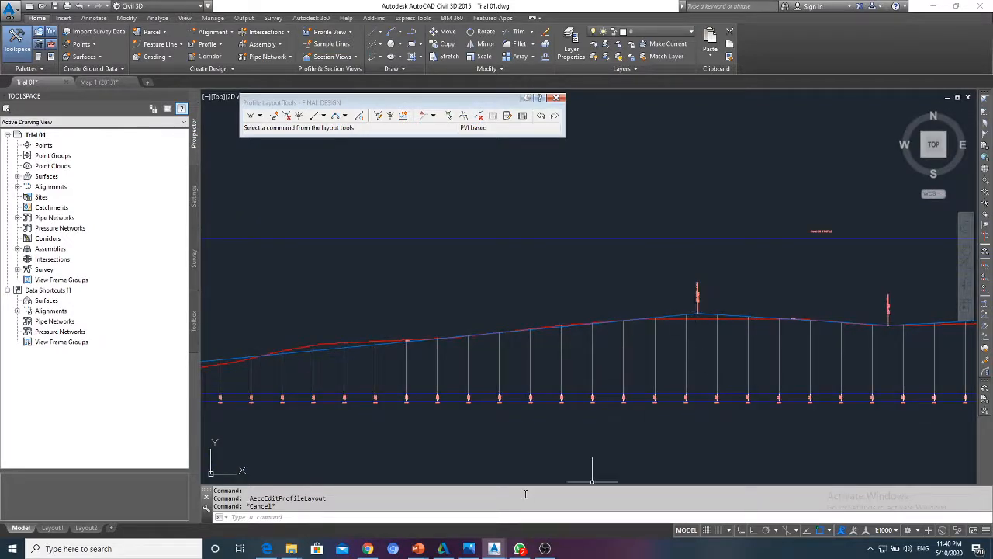
Switch to code.pdf in Microsoft Edge and examine the crest and sag curve diagrams in Figure 6.1.
mouse_move(266, 549)
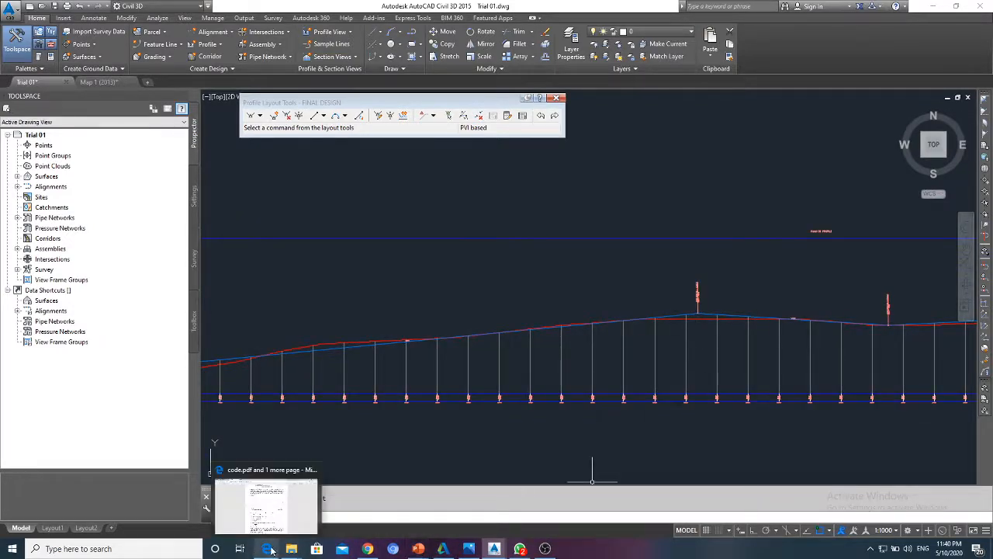
click(272, 531)
scroll(431, 338, up, 5)
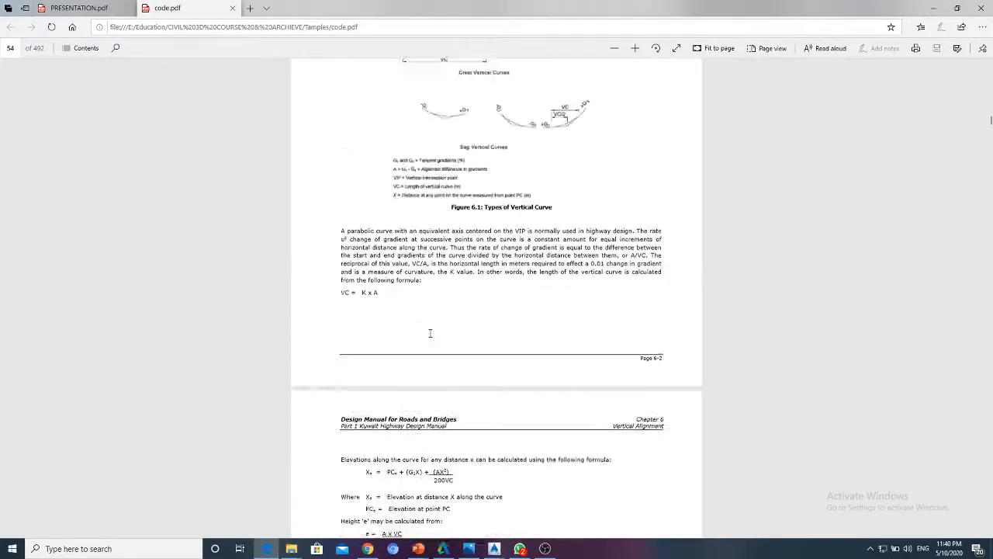
scroll(431, 337, down, 2)
scroll(431, 338, up, 1)
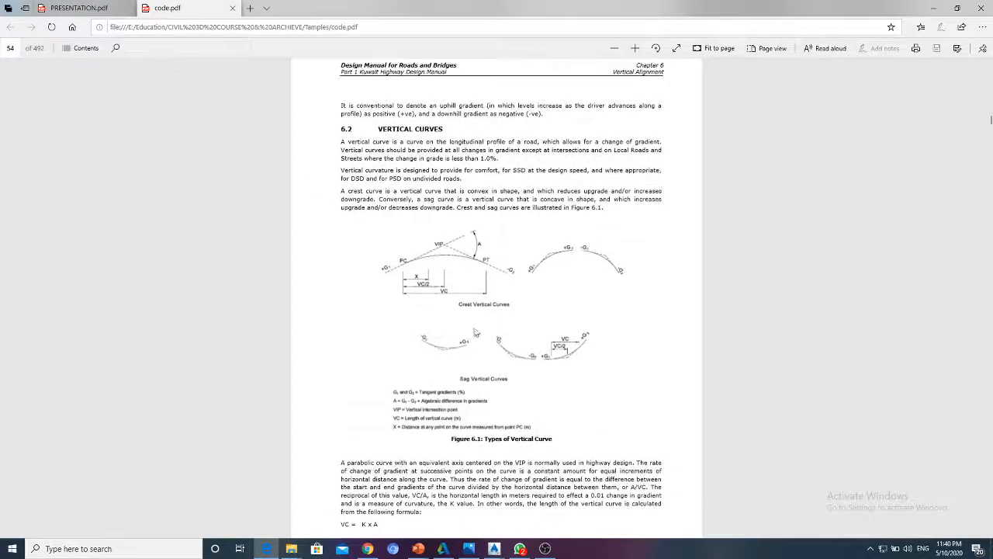
ctrl+scroll(513, 303, up, 4)
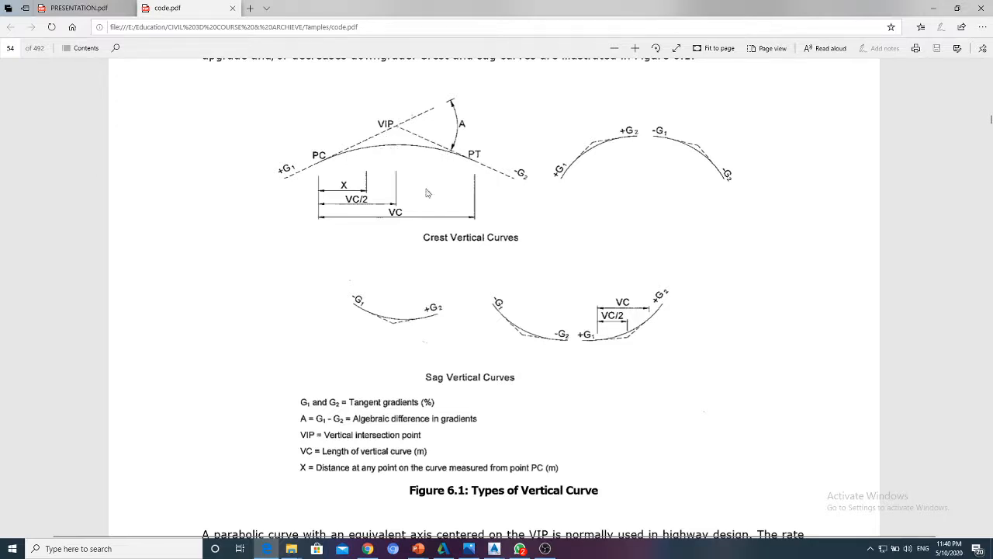
scroll(473, 278, down, 3)
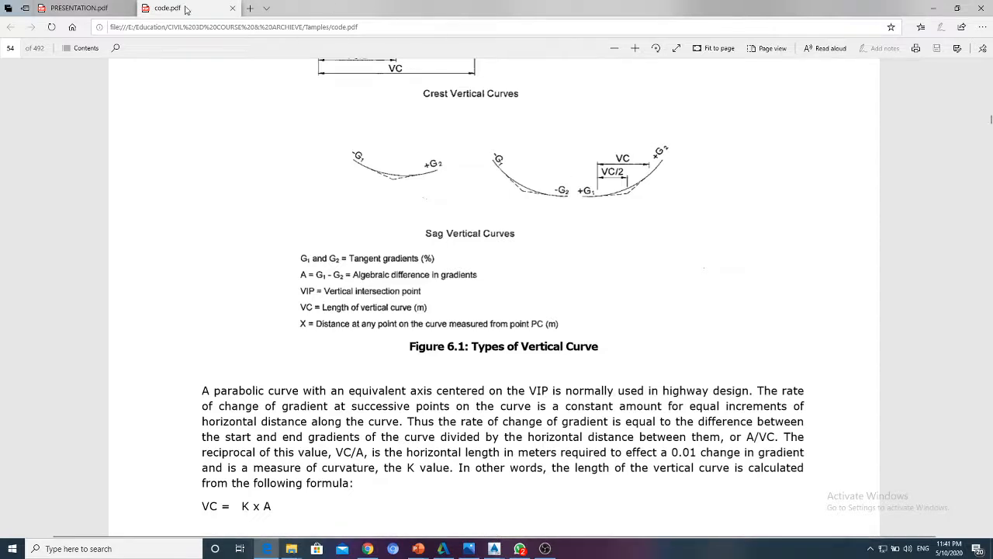
Review the vertical curve length formula VC = K x A below Figure 6.1 in the design manual.
scroll(280, 186, down, 4)
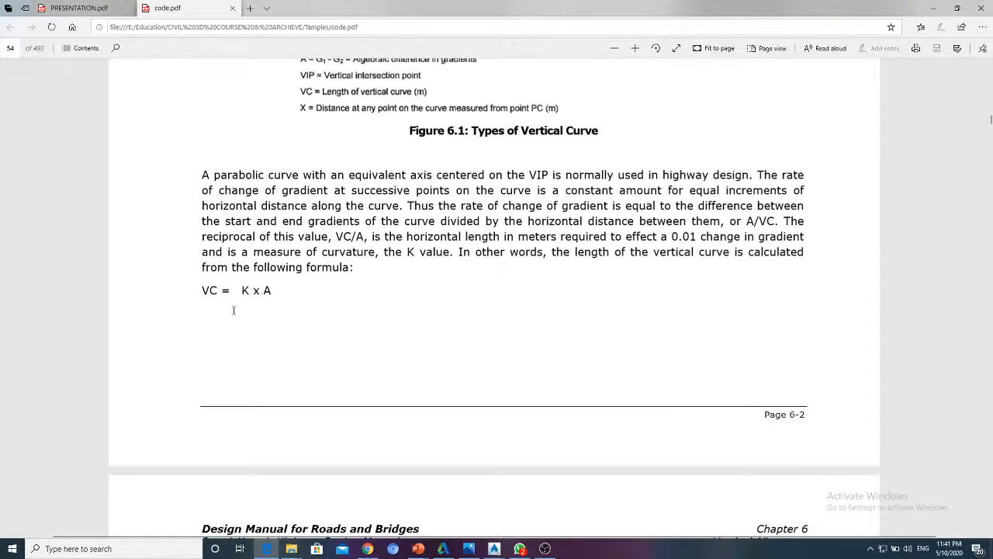
drag(272, 291, 207, 295)
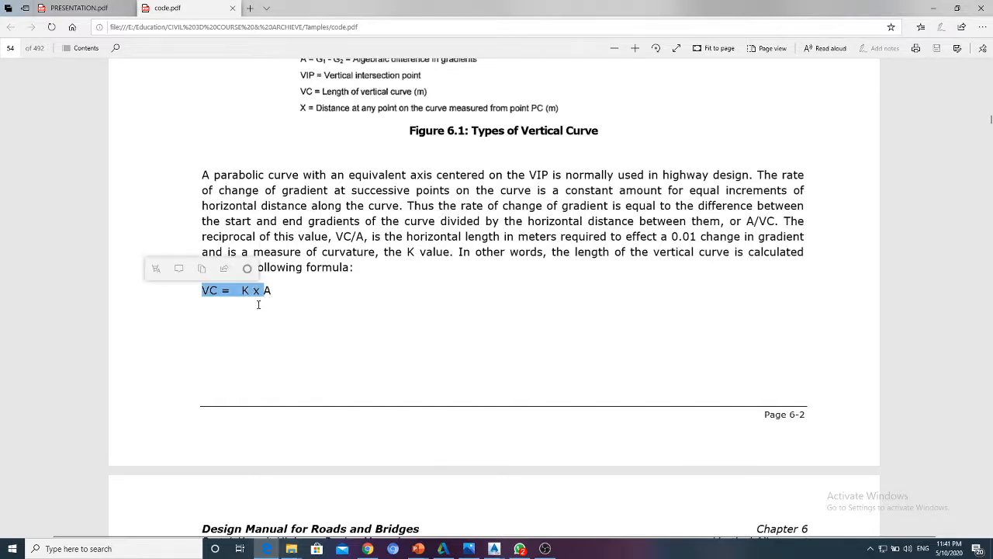
click(220, 299)
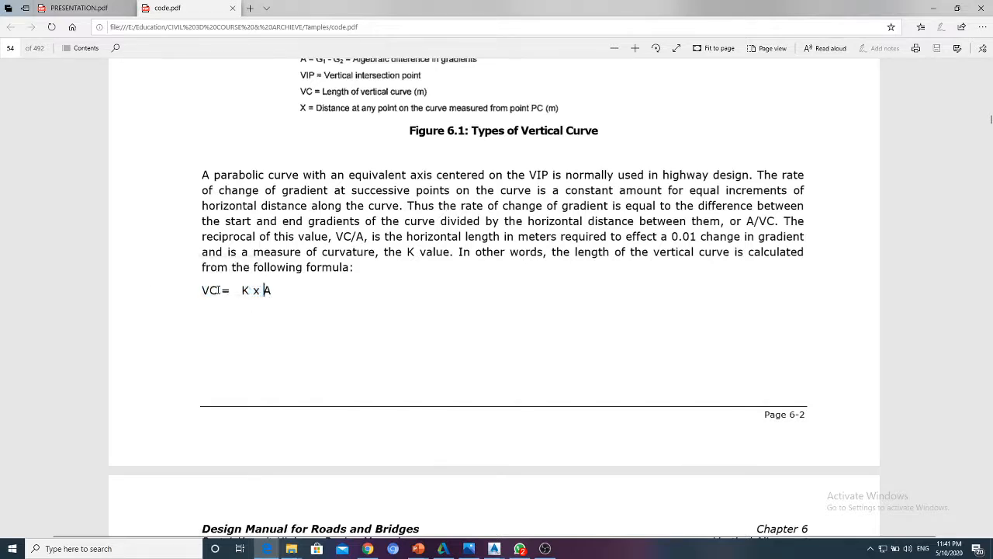
scroll(240, 292, down, 5)
scroll(248, 294, up, 3)
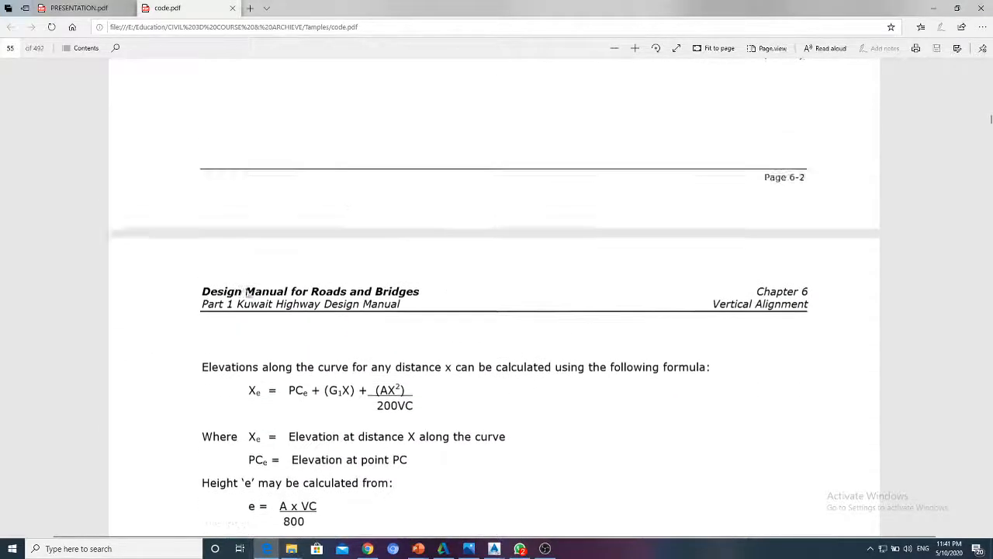
Look up the minimum K values for crest and sag curves at 120 km/h design speed in Table 6.1.
scroll(284, 223, down, 8)
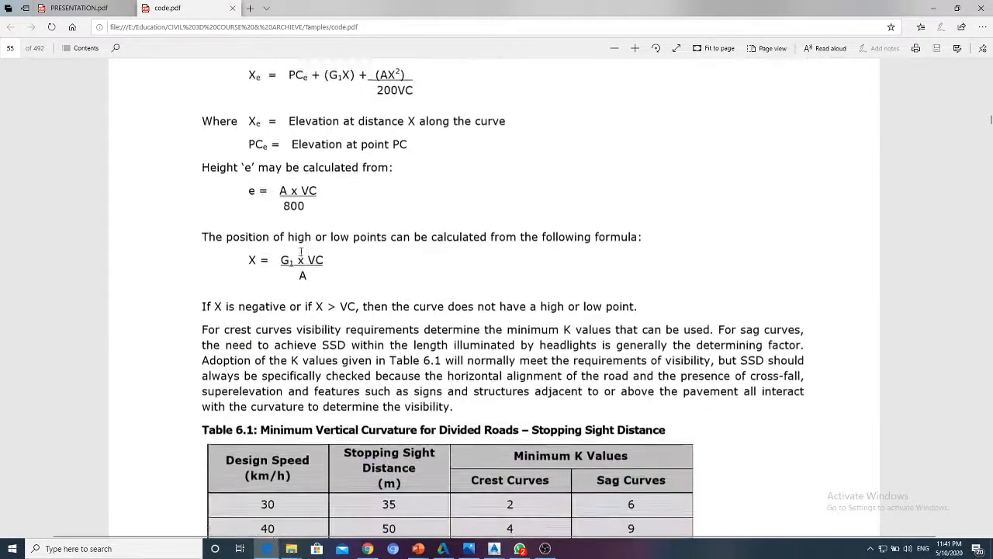
scroll(303, 253, down, 5)
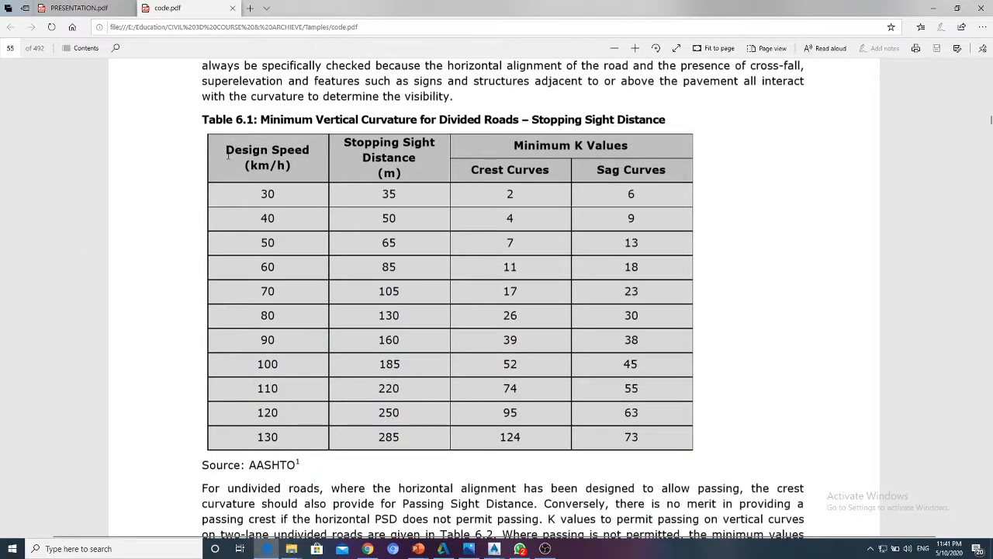
drag(283, 408, 253, 412)
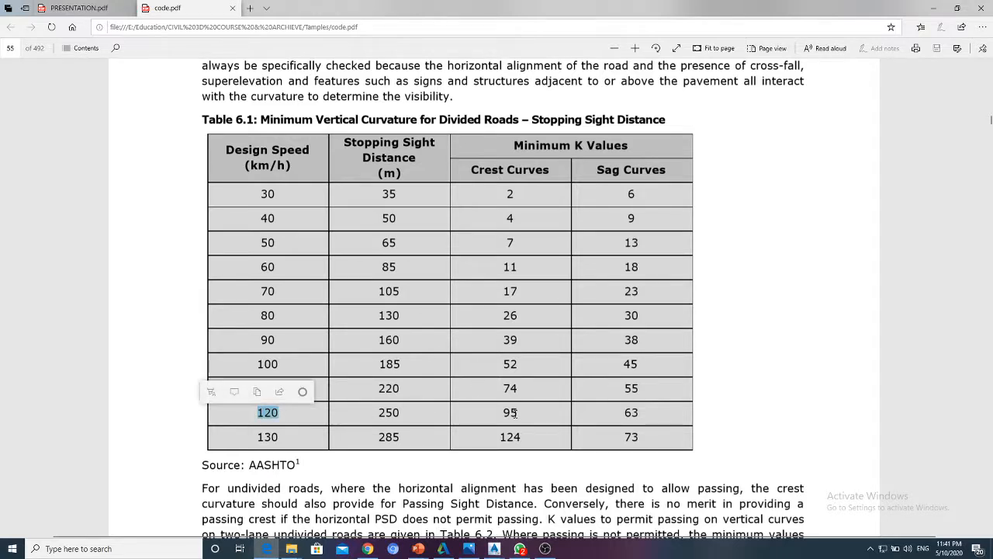
drag(524, 412, 499, 412)
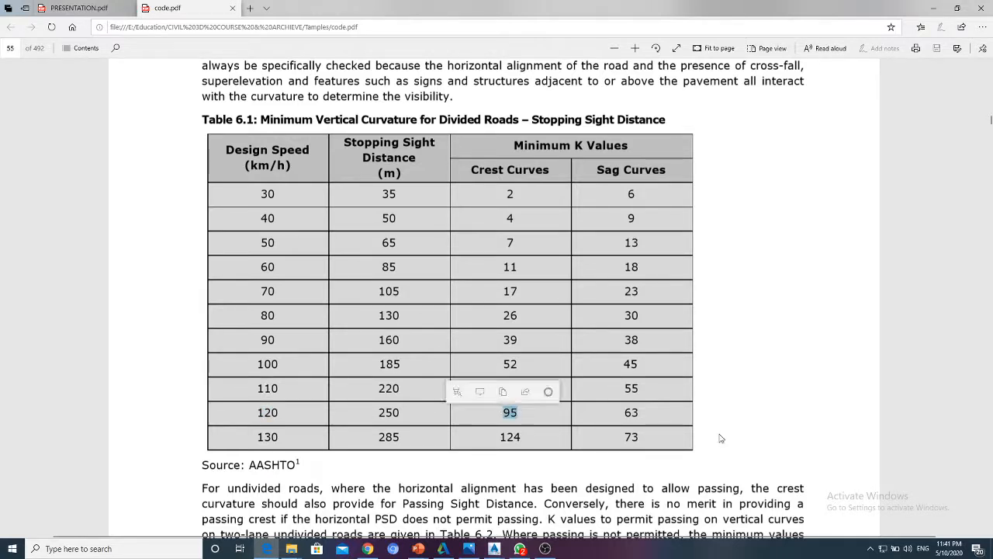
drag(650, 415, 596, 412)
drag(659, 413, 640, 412)
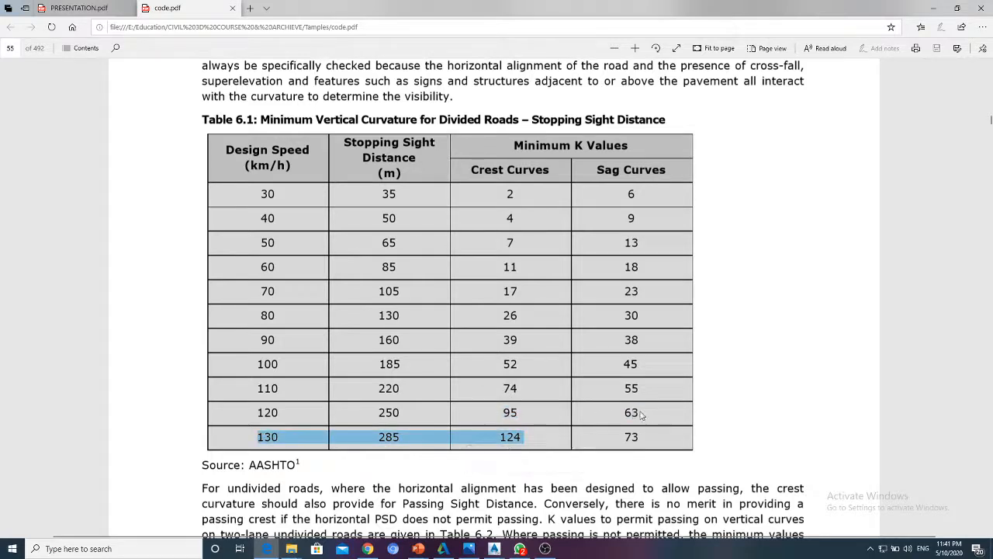
click(631, 413)
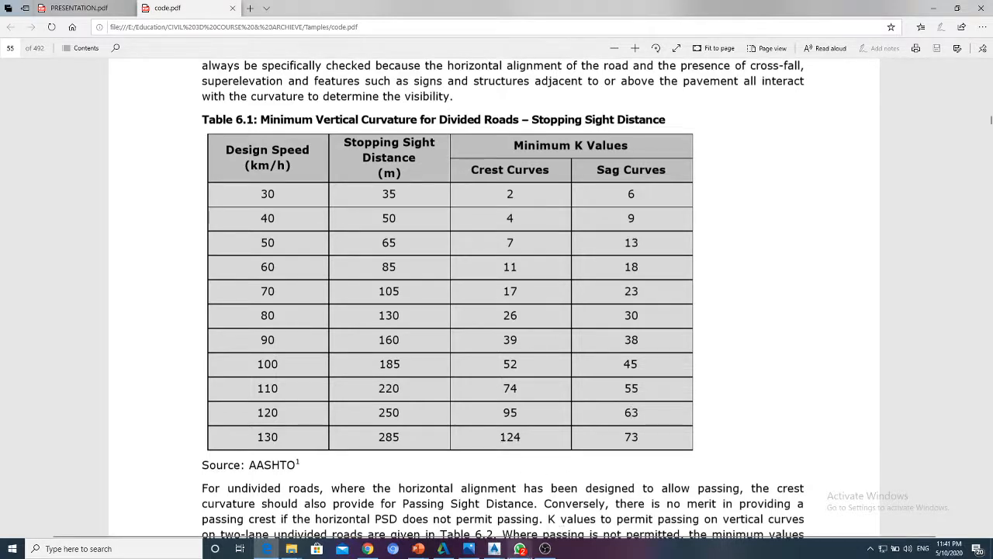
Return to Trial 01.dwg in Civil 3D and add a Free Vertical Curve (Parabola) with K value 95 at the crest grade break at elevation 77.411.
mouse_move(494, 549)
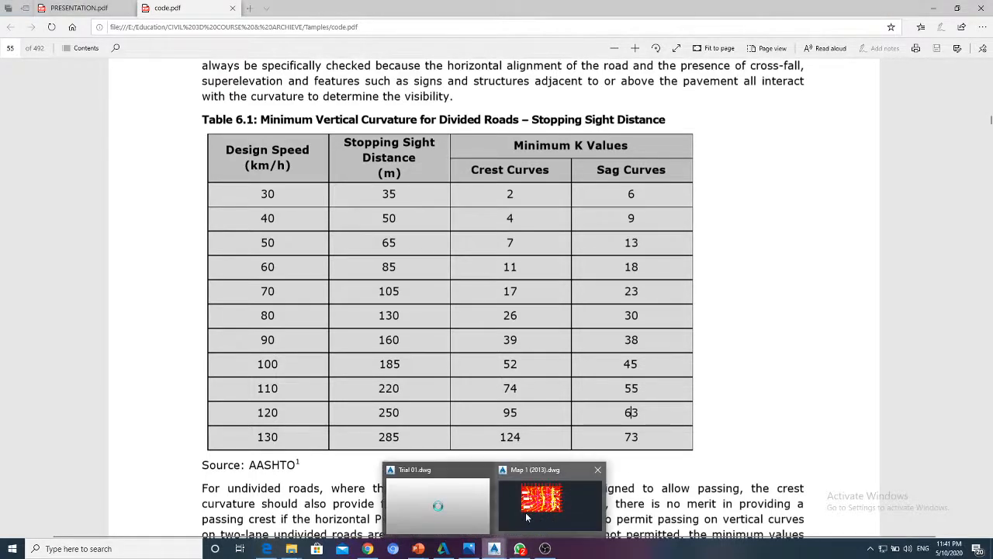
click(438, 503)
scroll(490, 311, down, 2)
scroll(491, 310, up, 6)
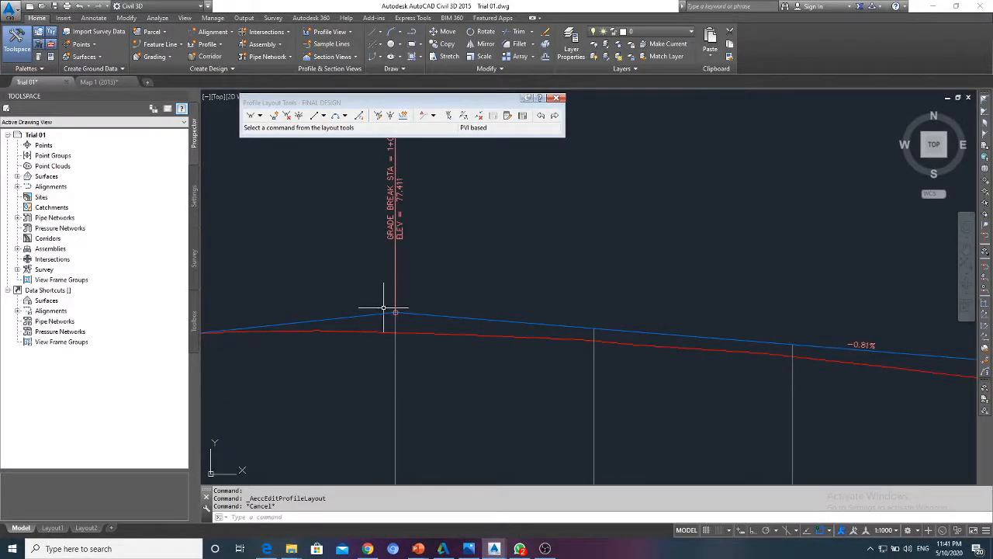
click(345, 116)
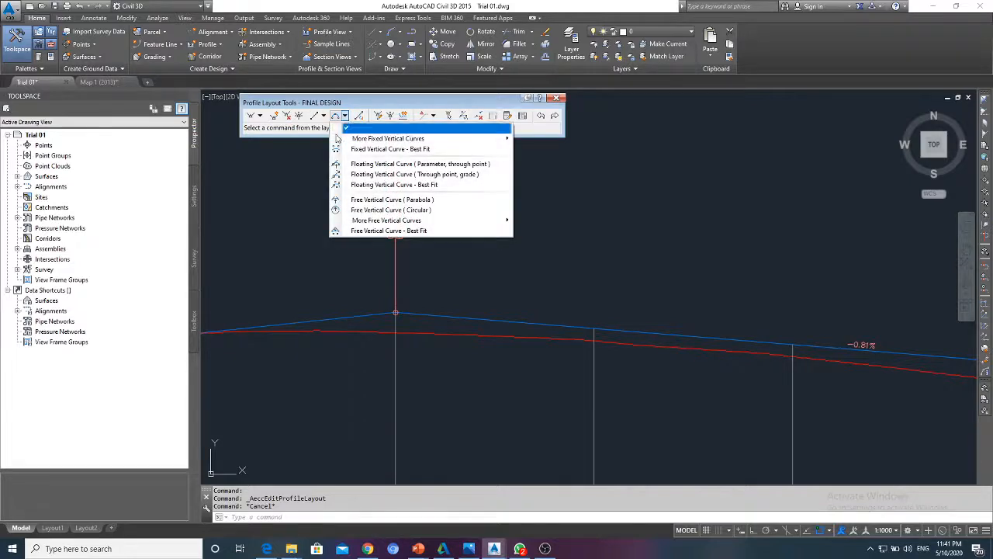
click(385, 201)
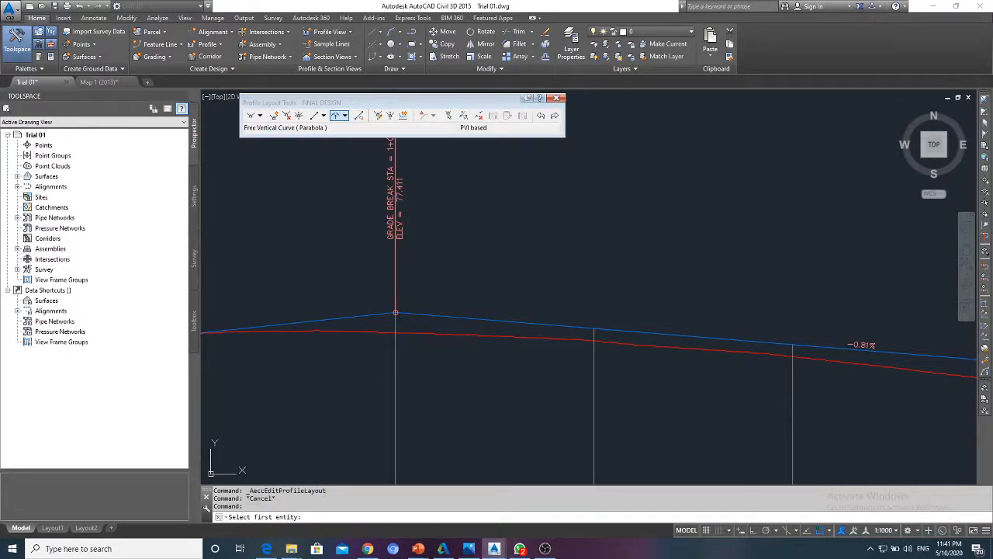
click(388, 315)
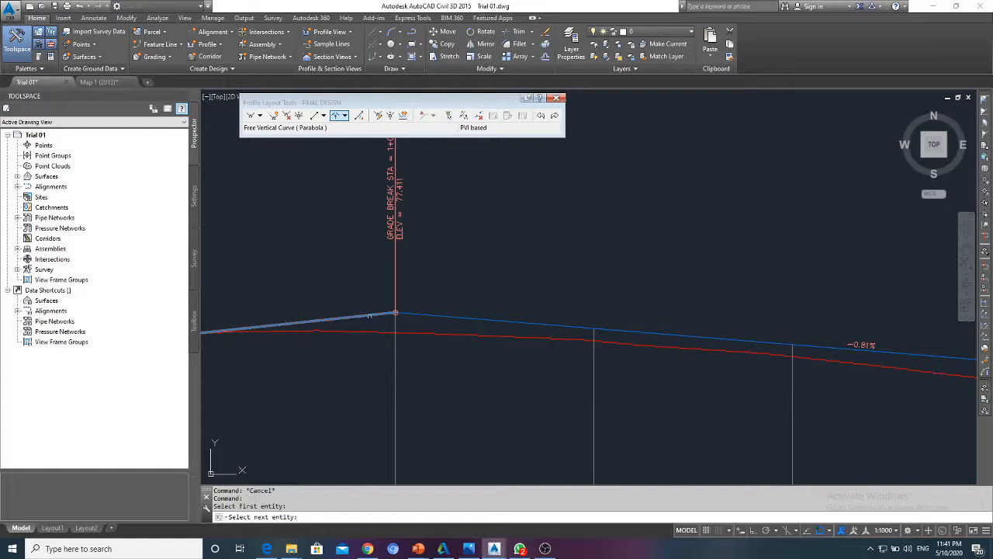
click(424, 314)
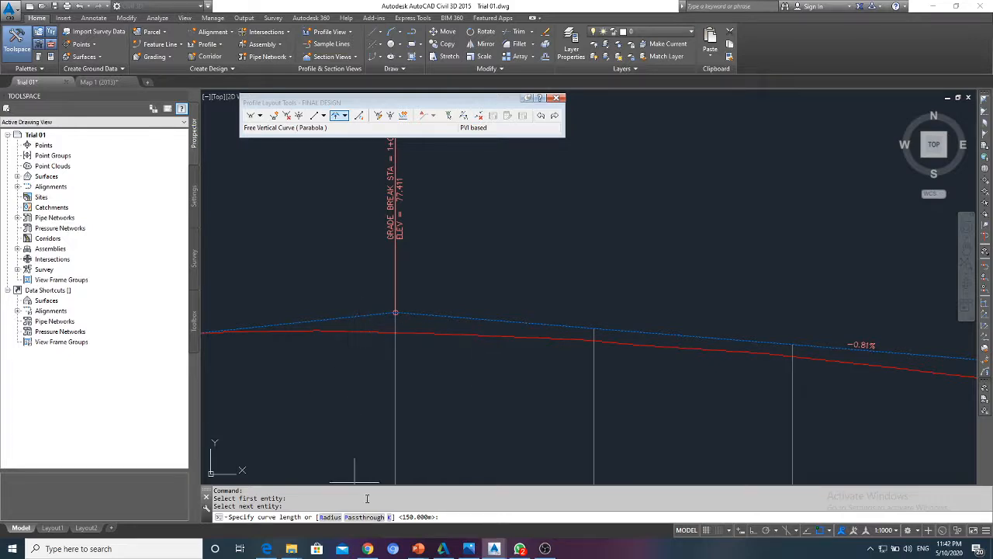
click(390, 517)
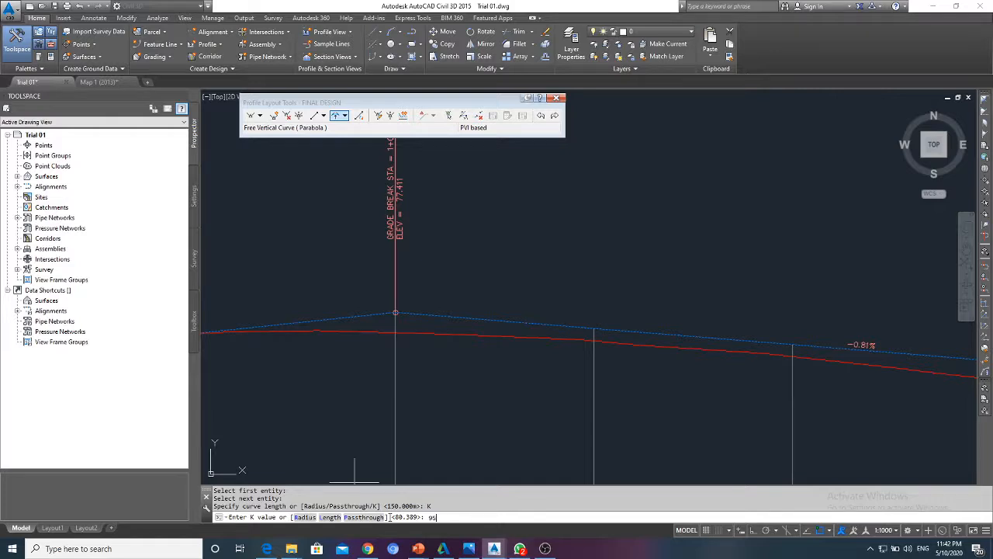
text(95)
key(Return)
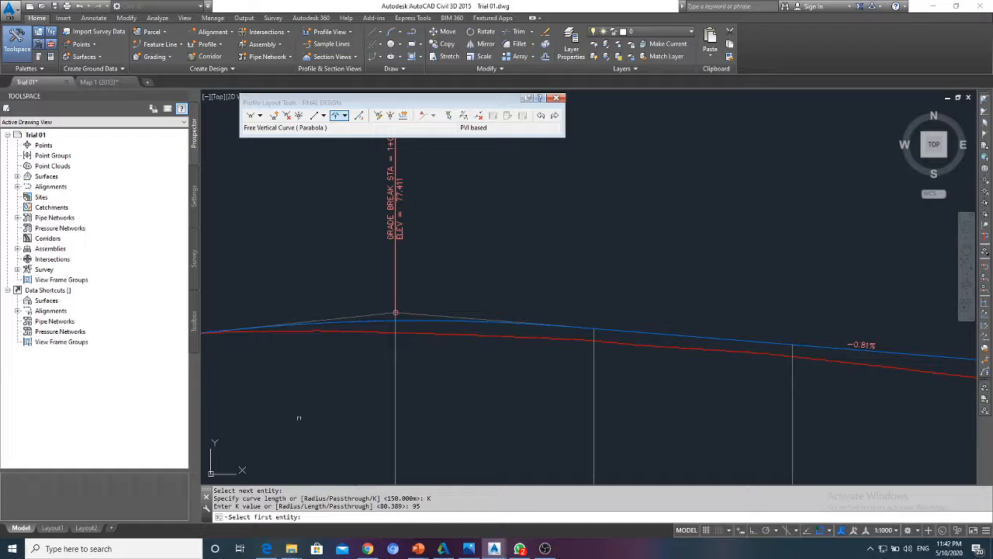
Add a parabolic vertical curve with K value 63 at the first sag grade break, just after the crest at elevation 77.411.
scroll(329, 325, down, 5)
middle_drag(537, 340, 357, 335)
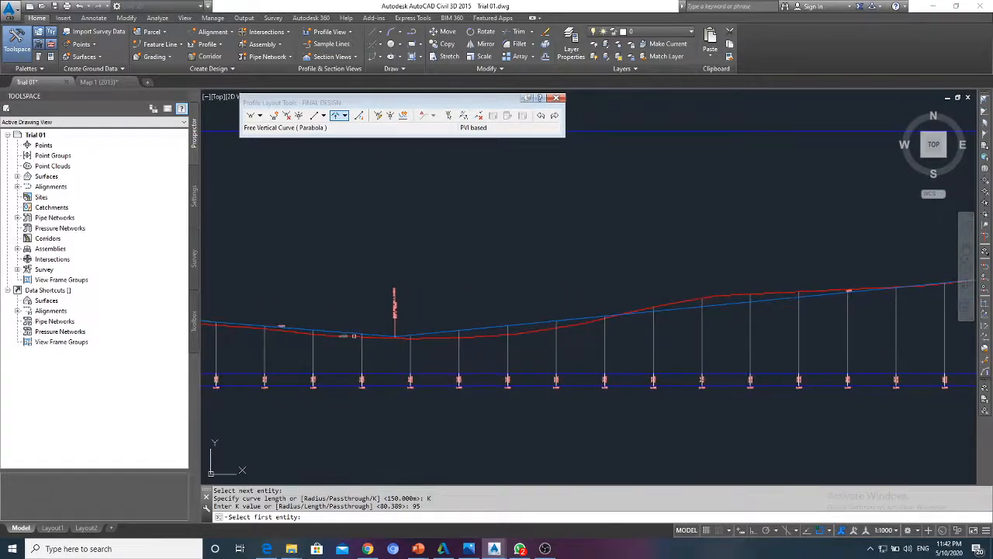
scroll(362, 333, up, 2)
click(370, 335)
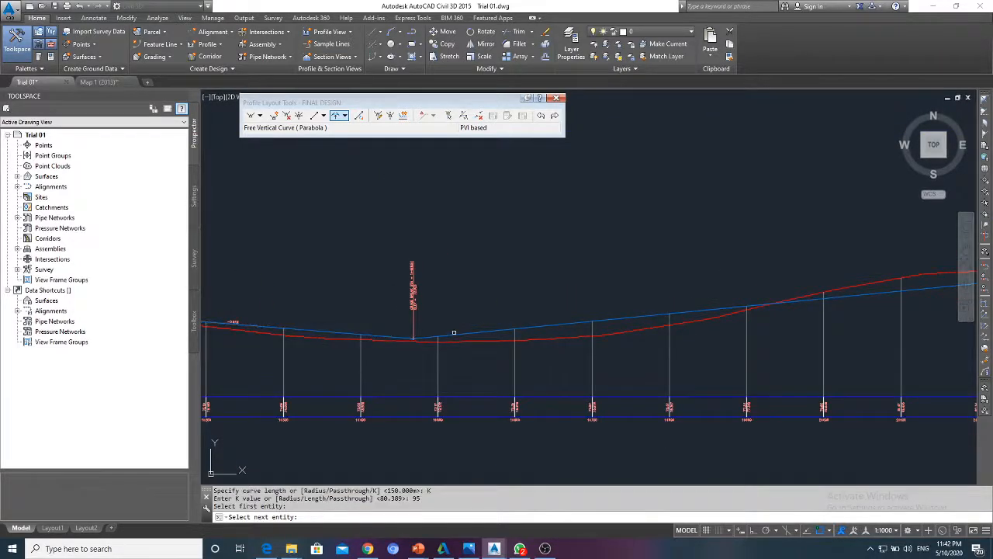
click(454, 333)
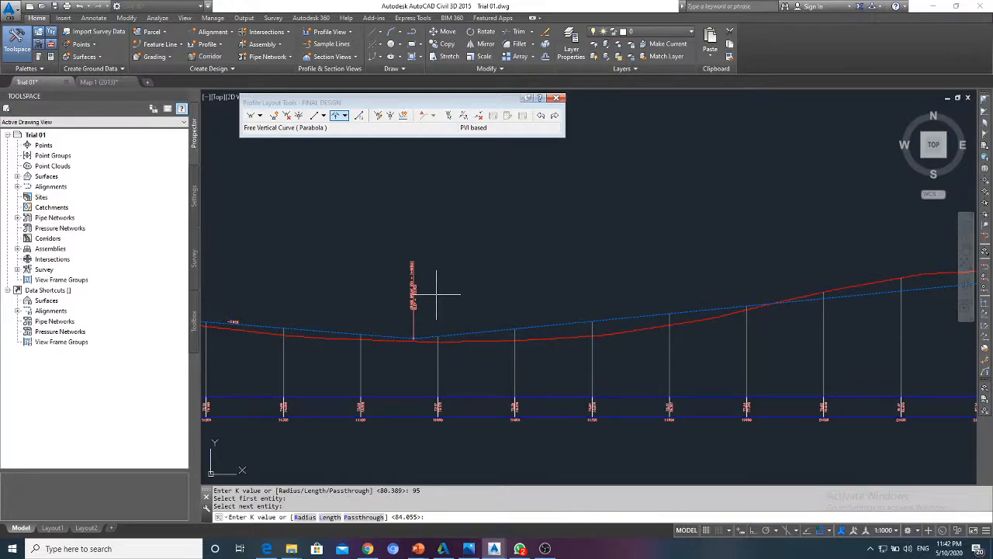
text(63)
key(Return)
Add a parabolic vertical curve with K value 95 at the second crest grade break, between the +grade and the -0.63% tangent.
scroll(434, 293, down, 5)
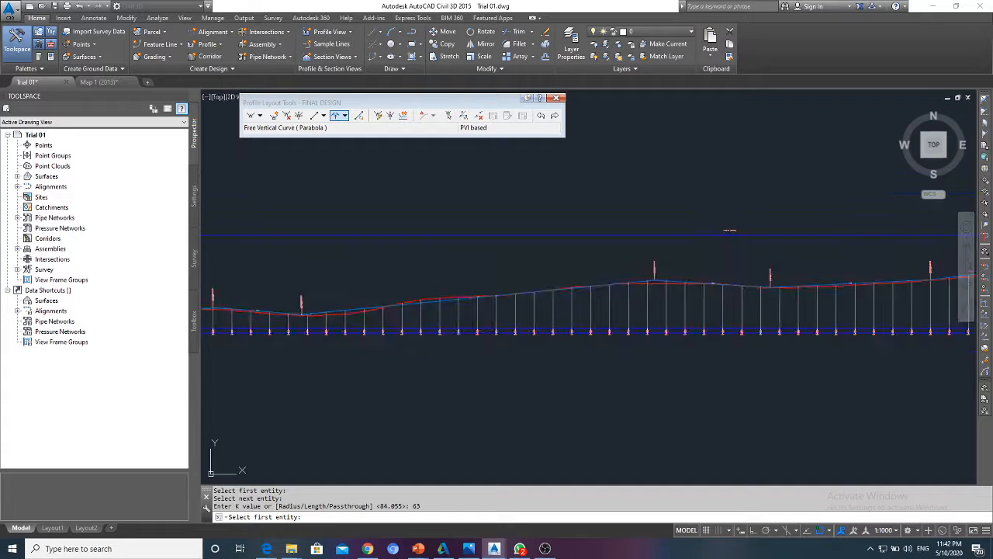
scroll(669, 275, up, 8)
click(580, 318)
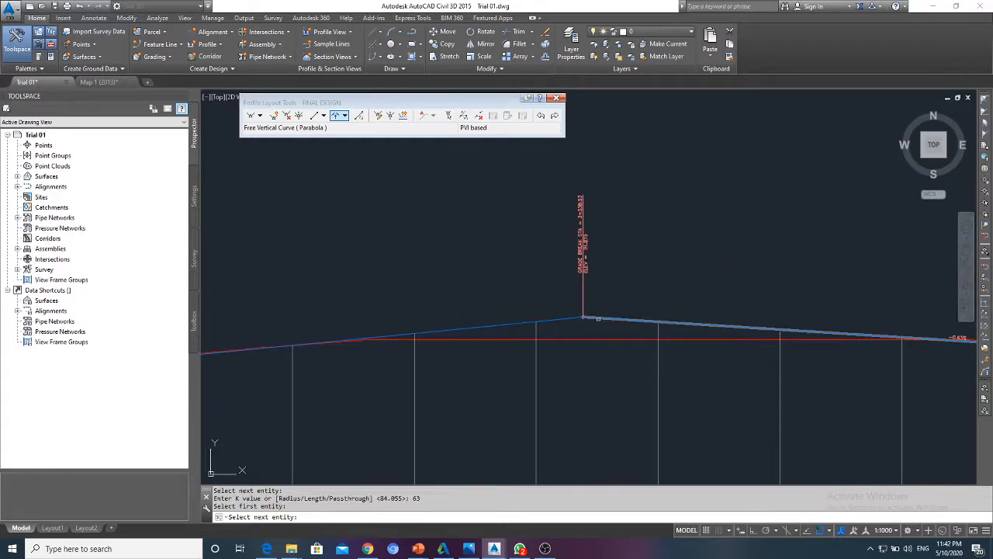
click(595, 318)
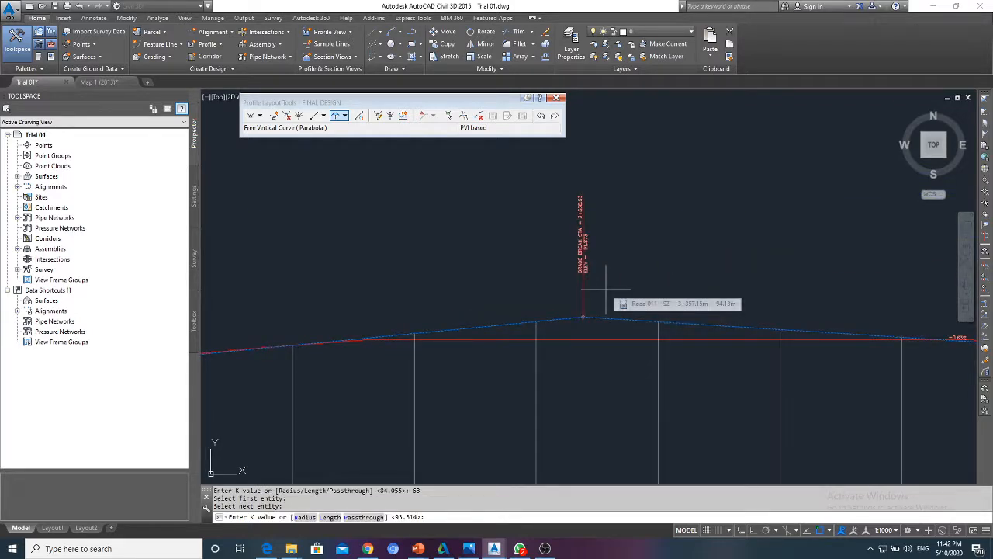
text(95)
key(Return)
Add a parabolic vertical curve with K value 63 at the sag grade break at elevation 87.997.
scroll(496, 322, down, 6)
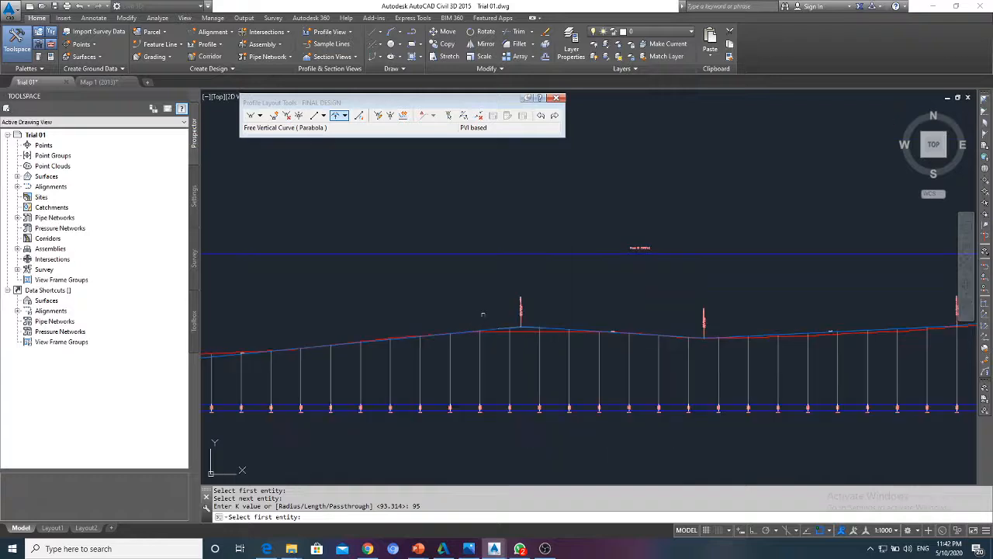
scroll(778, 329, up, 8)
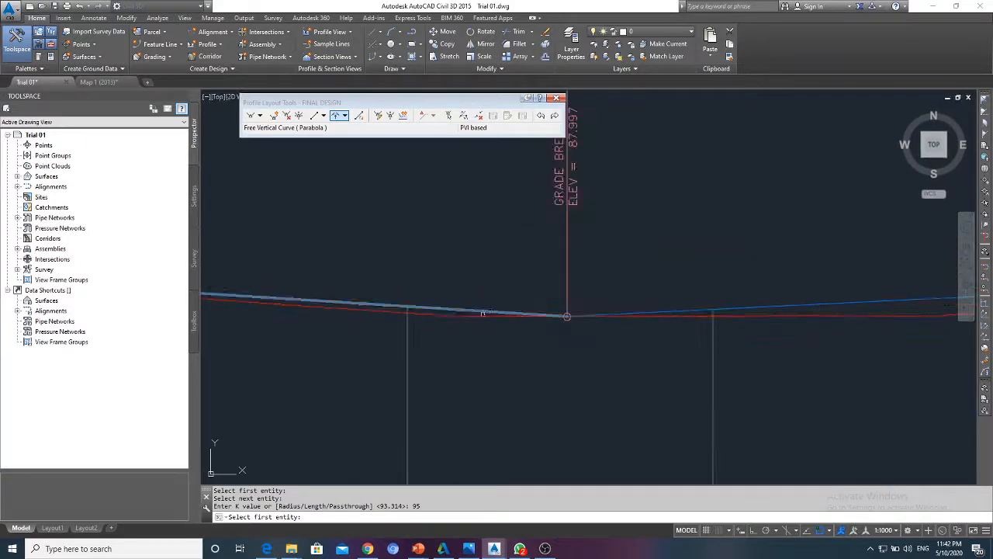
click(482, 313)
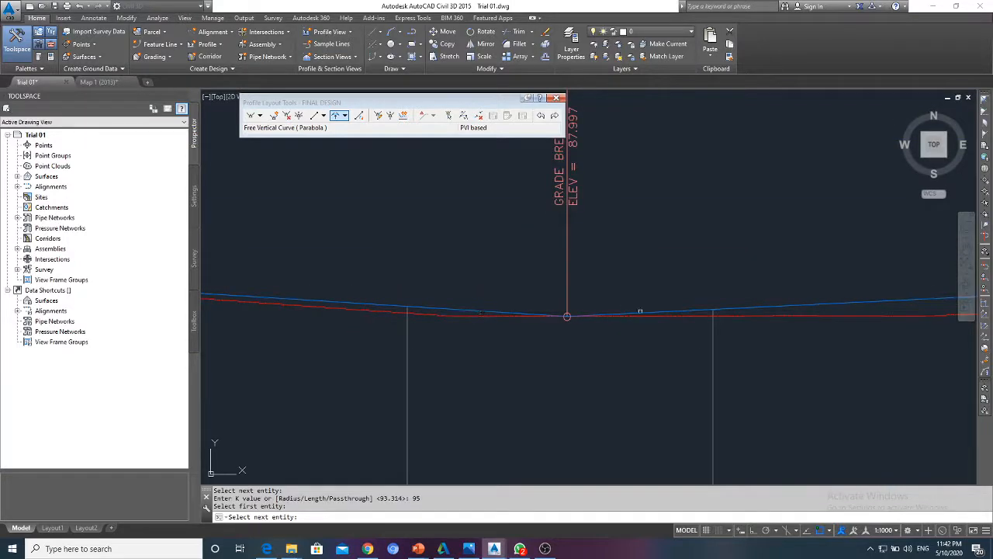
click(640, 311)
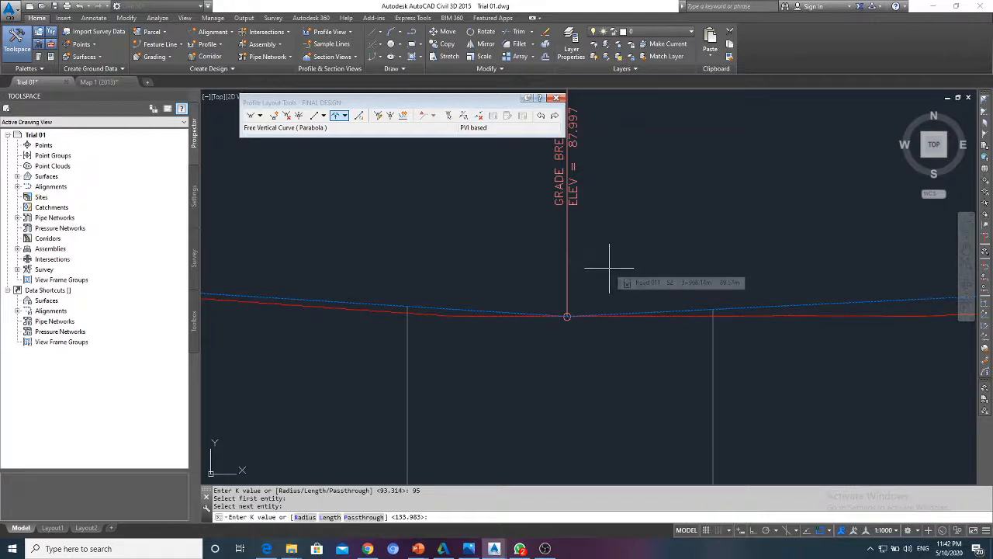
text(63)
key(Return)
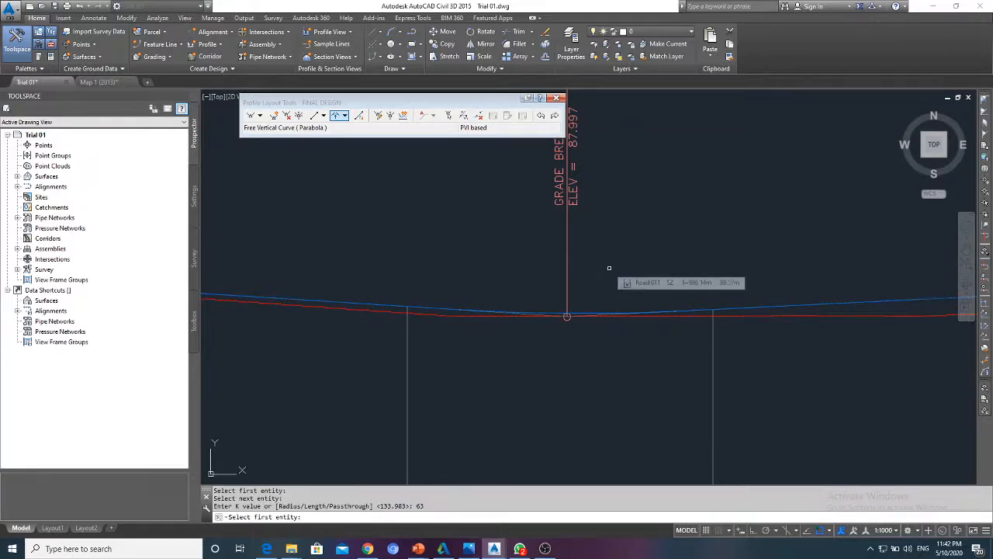
Add a parabolic vertical curve with K value 63 at the grade break at station 4+800, elevation 92.134.
scroll(543, 286, down, 6)
scroll(508, 284, up, 5)
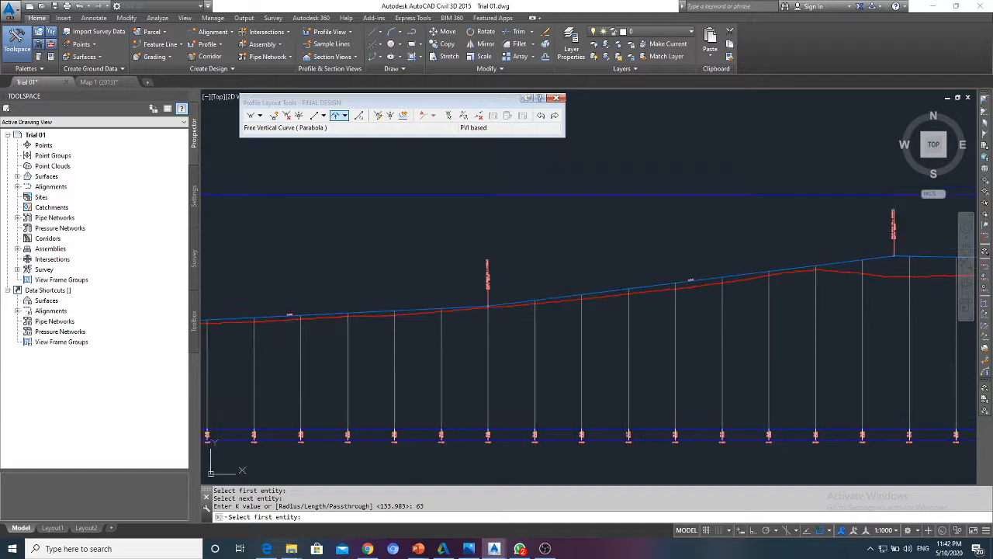
click(373, 321)
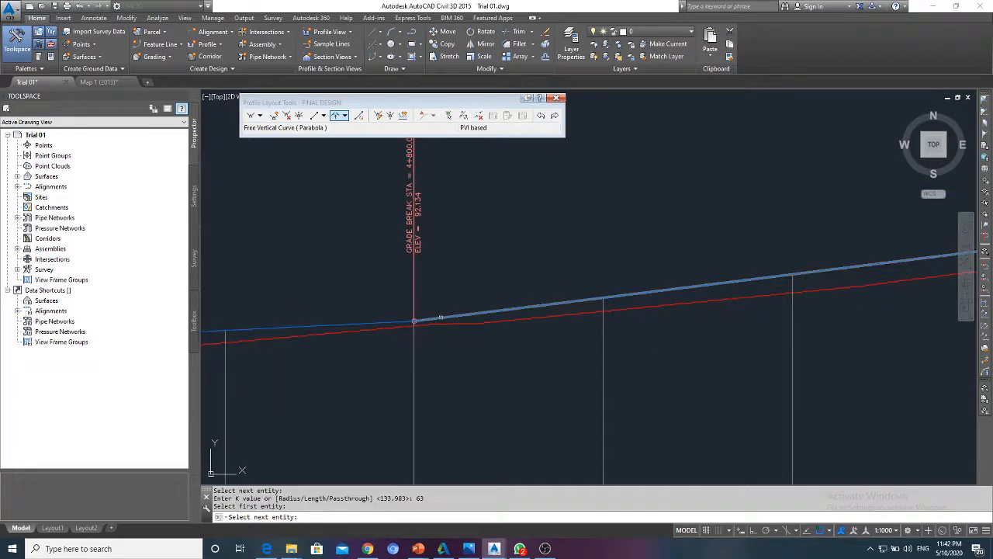
click(439, 318)
text(63)
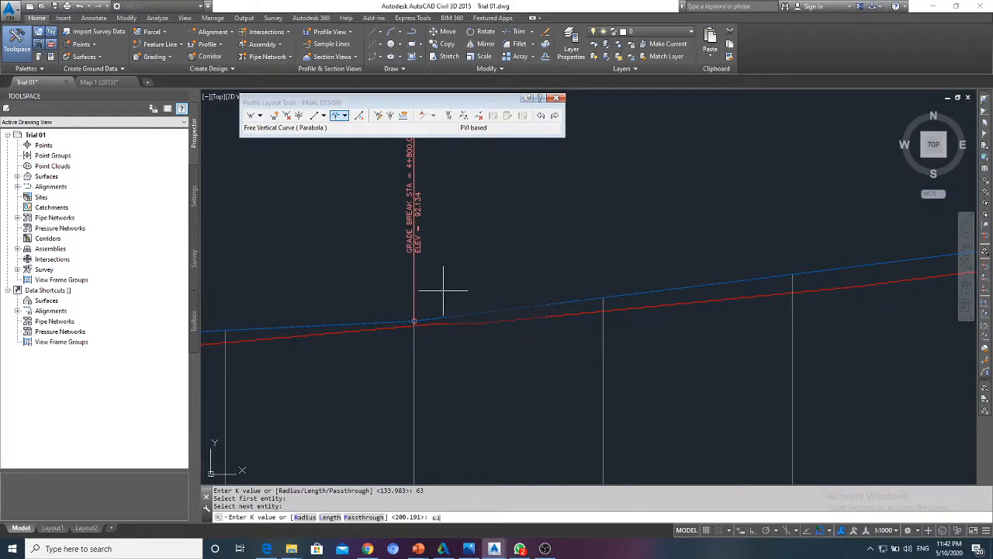
key(Return)
Add a parabolic vertical curve with K value 95 at the crest grade break between stations 4+800 and 6+400.
scroll(435, 291, down, 8)
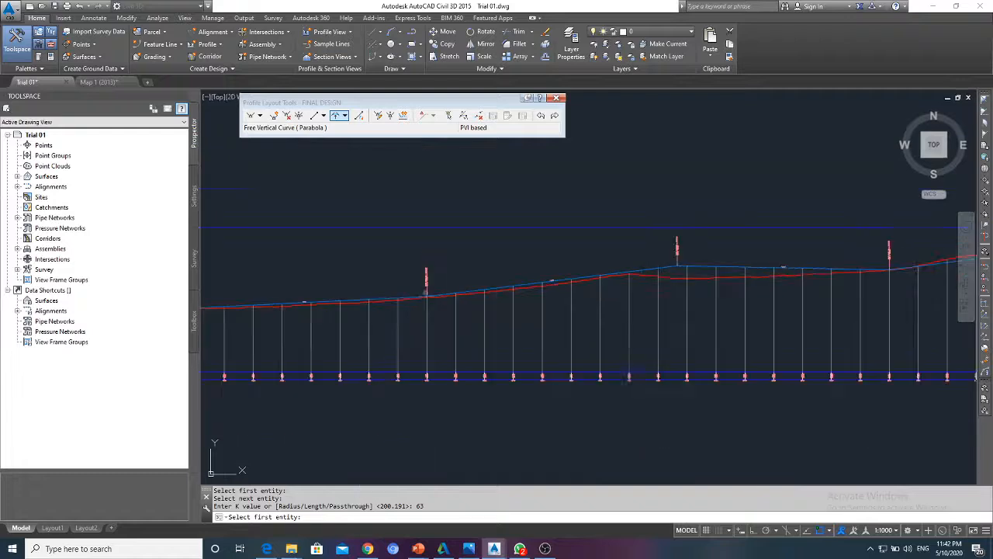
scroll(693, 262, up, 5)
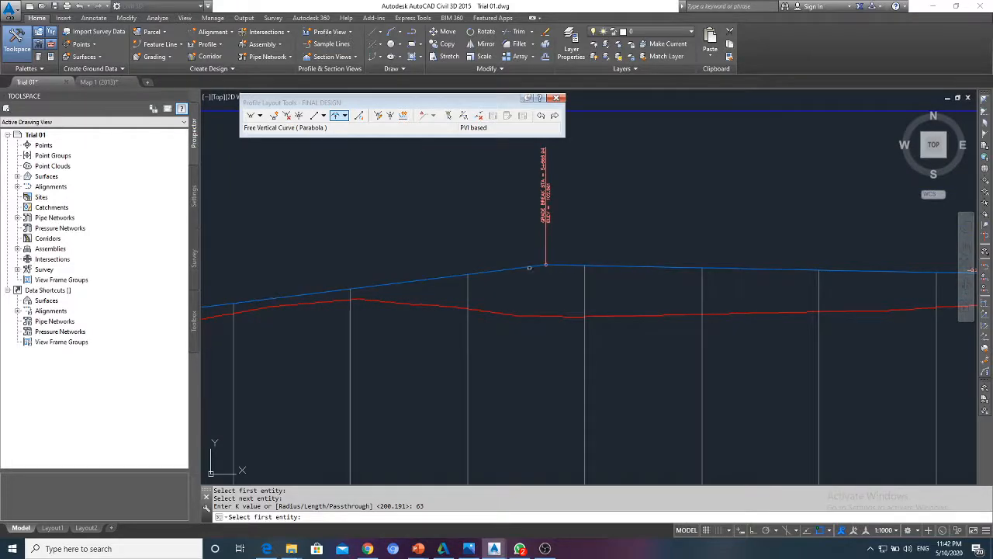
click(539, 266)
click(566, 266)
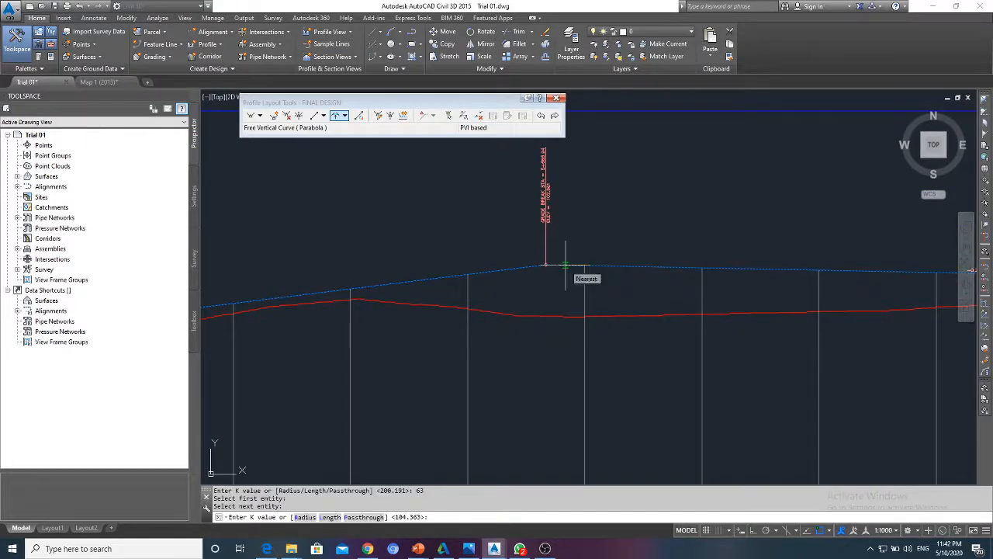
text(95)
key(Return)
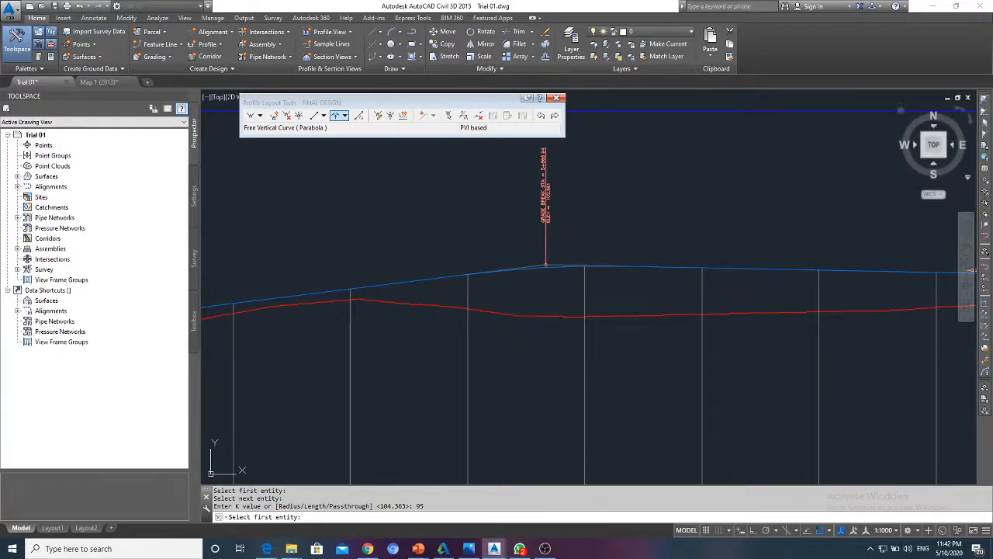
Add a parabolic vertical curve with K value 63 at the sag grade break at station 6+400, elevation 101.395.
scroll(596, 245, down, 5)
scroll(806, 242, up, 8)
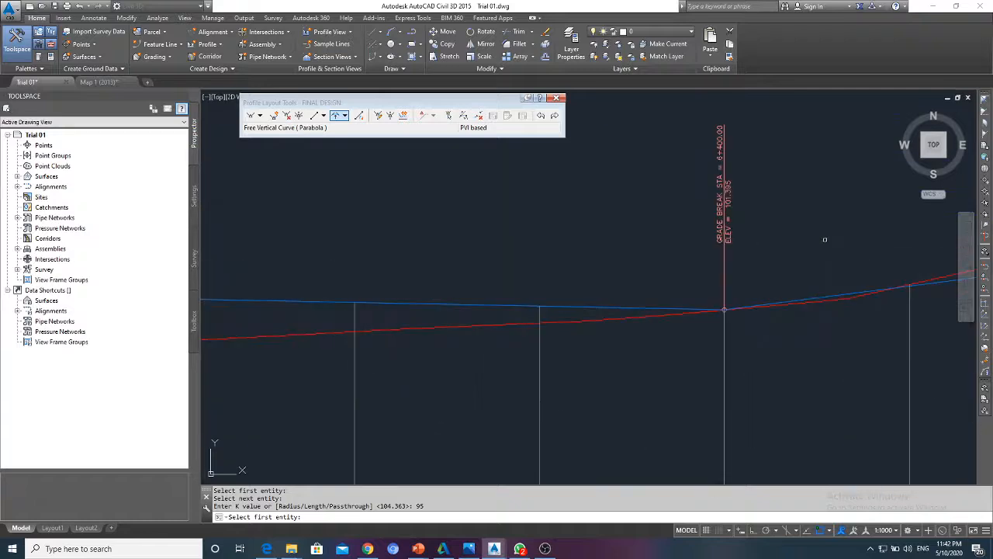
click(699, 308)
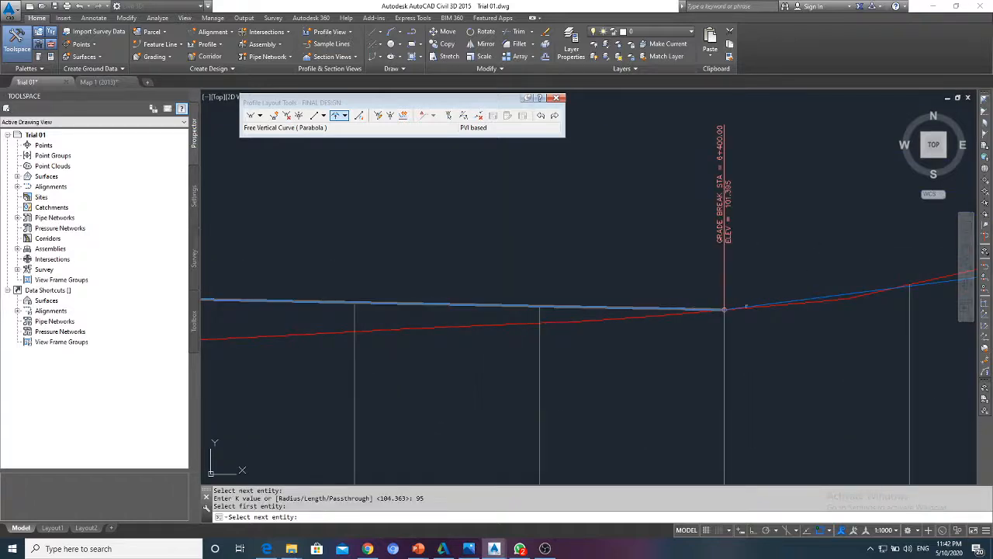
click(798, 299)
text(6)
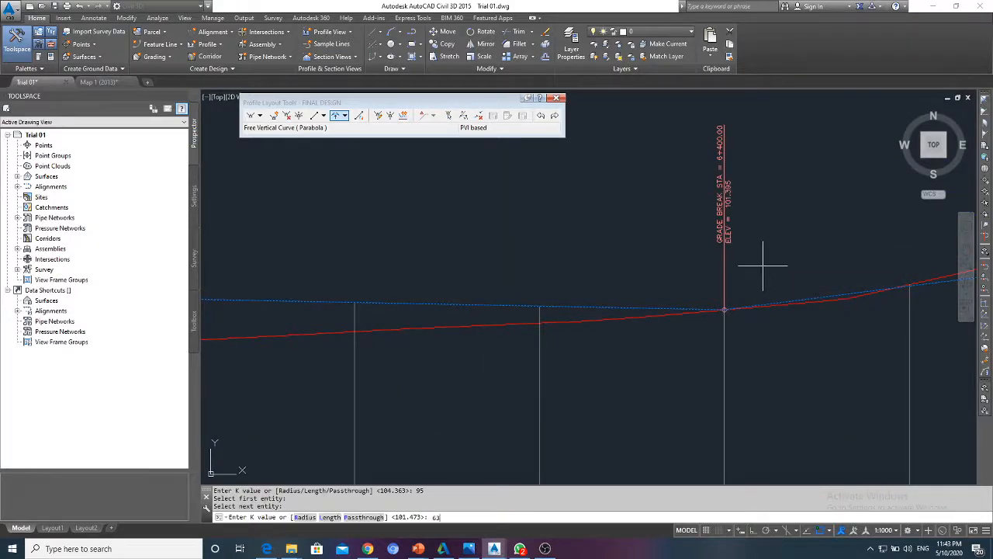
text(3)
key(Return)
Add a parabolic vertical curve with K value 95 at the last crest grade break, before the -0.43% tangent, and end the curve command.
scroll(660, 295, down, 4)
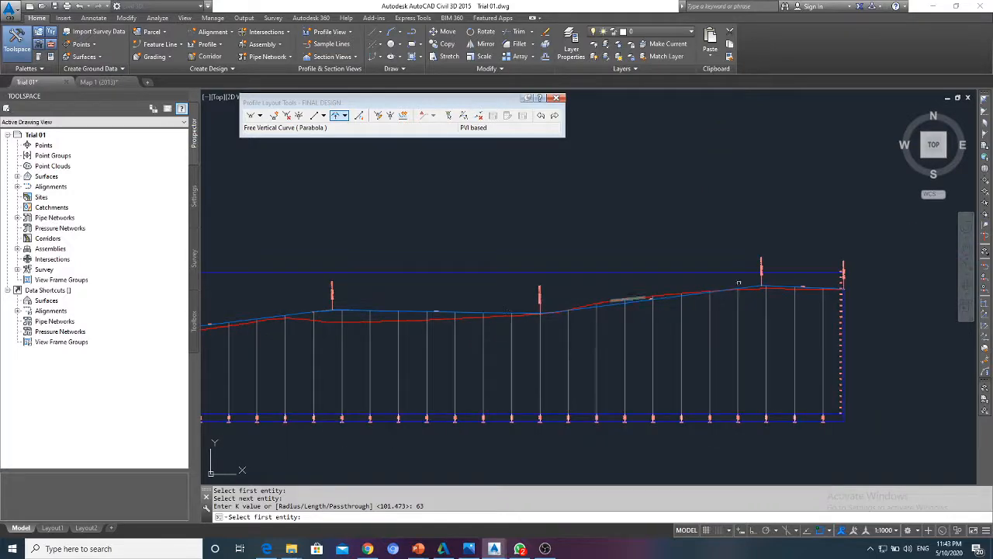
scroll(716, 303, up, 4)
click(715, 303)
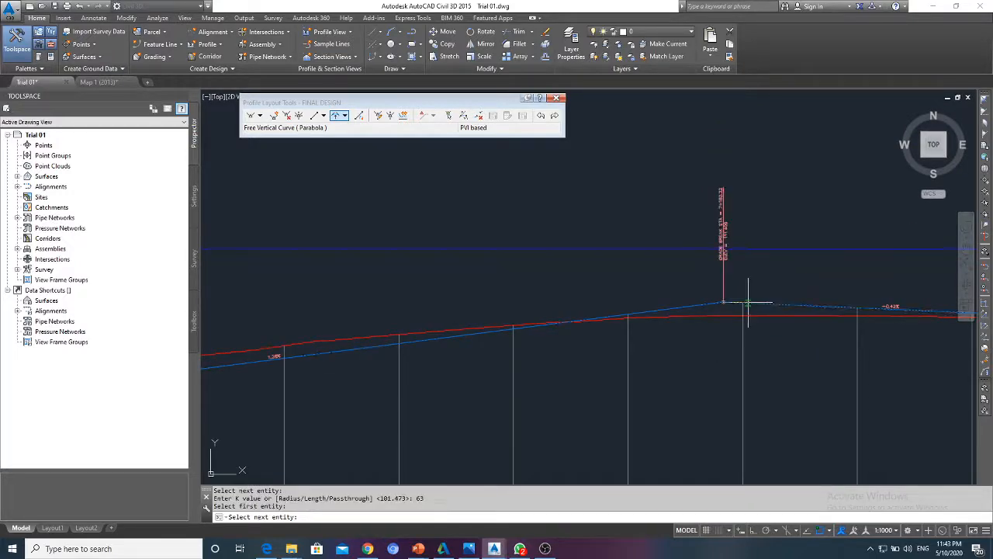
click(749, 301)
text(95)
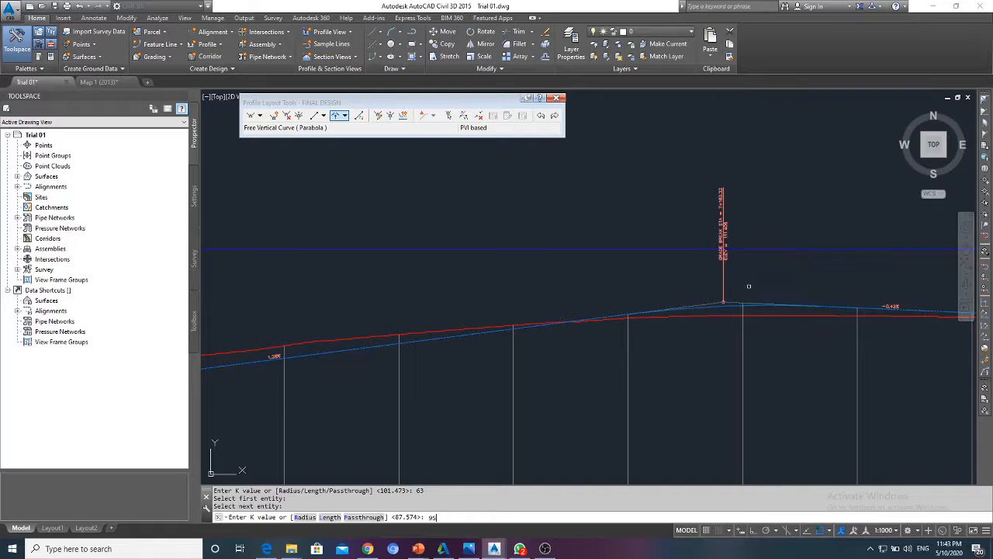
key(Return)
key(Escape)
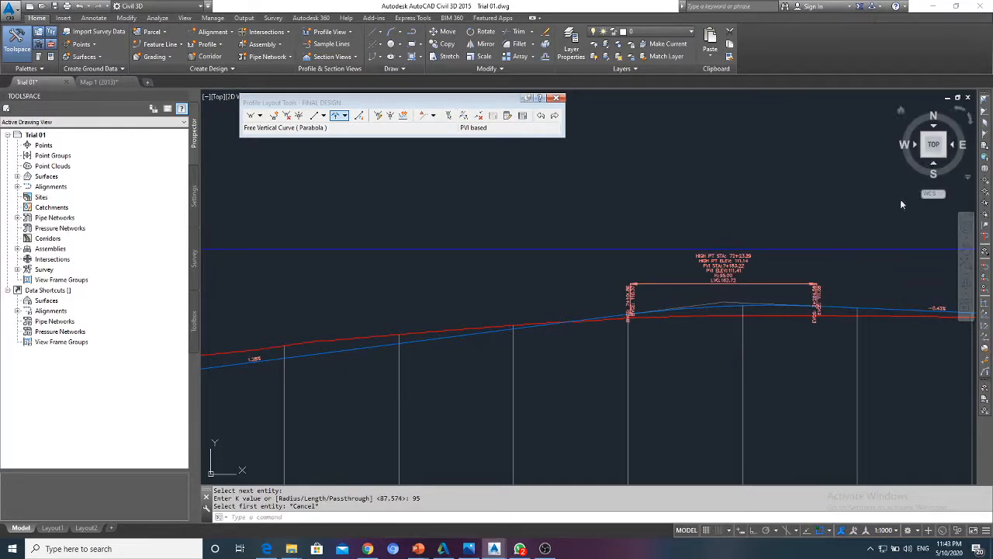
Examine the first crest curve's labels for start, end, high point, PVI, K and length, and the tangent intersection on the profile.
scroll(768, 264, down, 5)
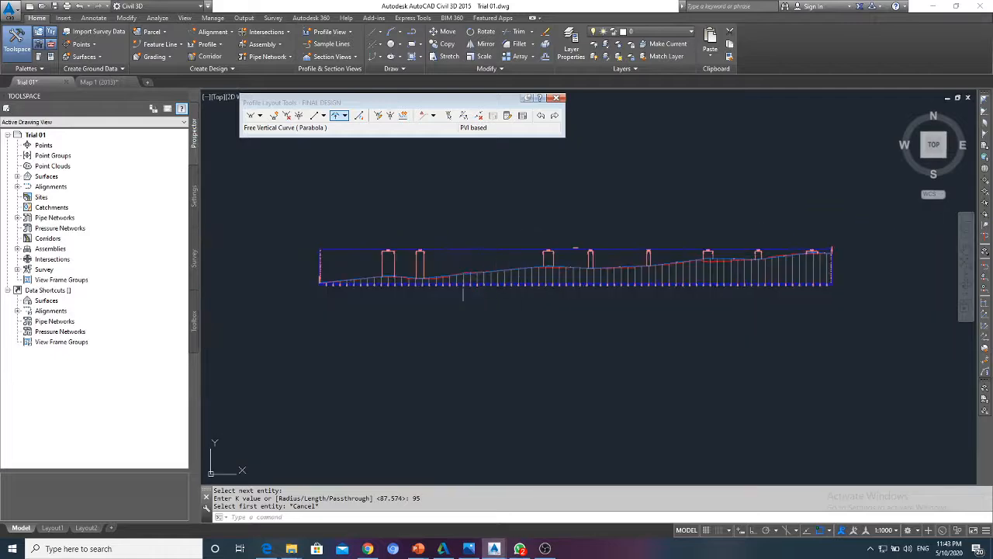
scroll(377, 271, up, 10)
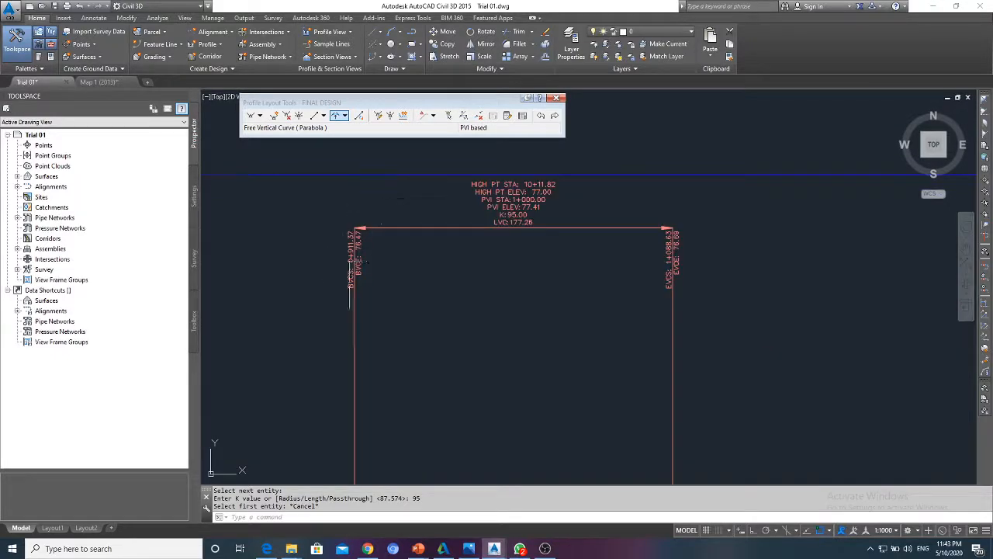
scroll(373, 256, up, 5)
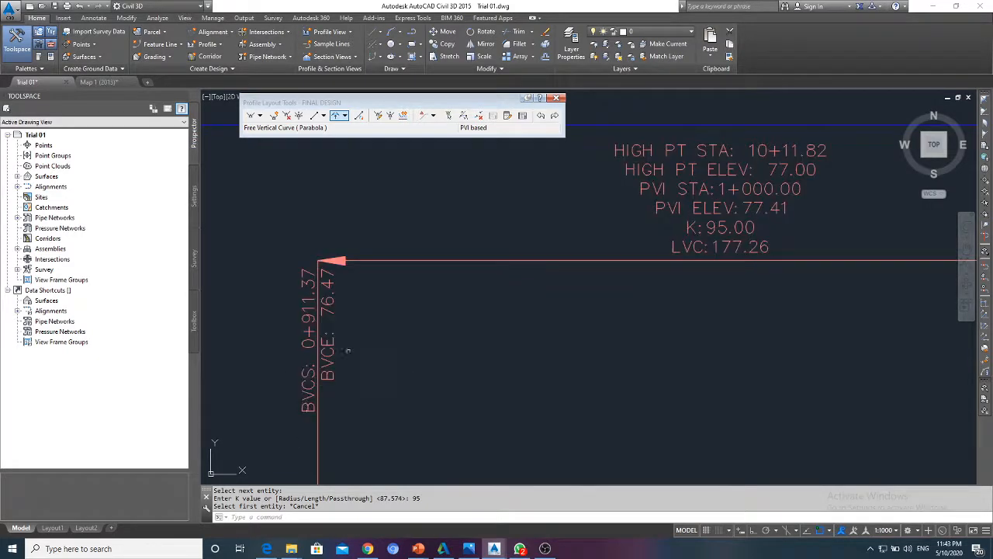
scroll(334, 330, down, 5)
scroll(435, 287, up, 5)
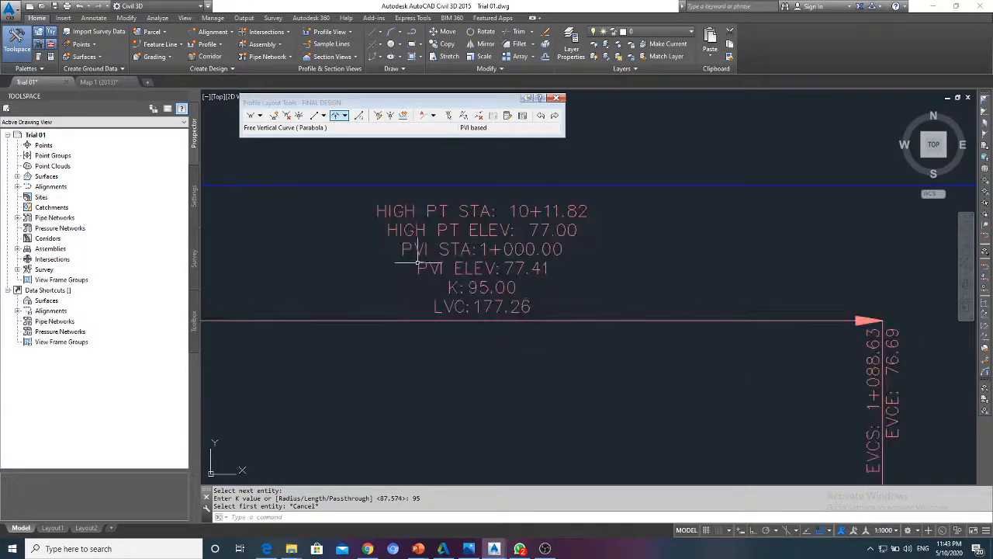
scroll(417, 270, up, 2)
scroll(417, 270, down, 4)
scroll(496, 371, up, 4)
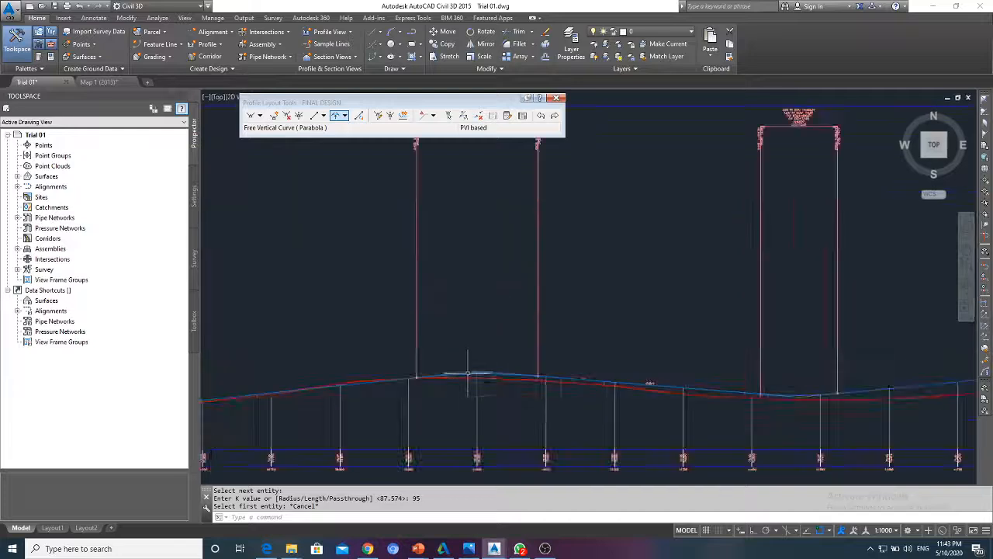
scroll(515, 367, up, 5)
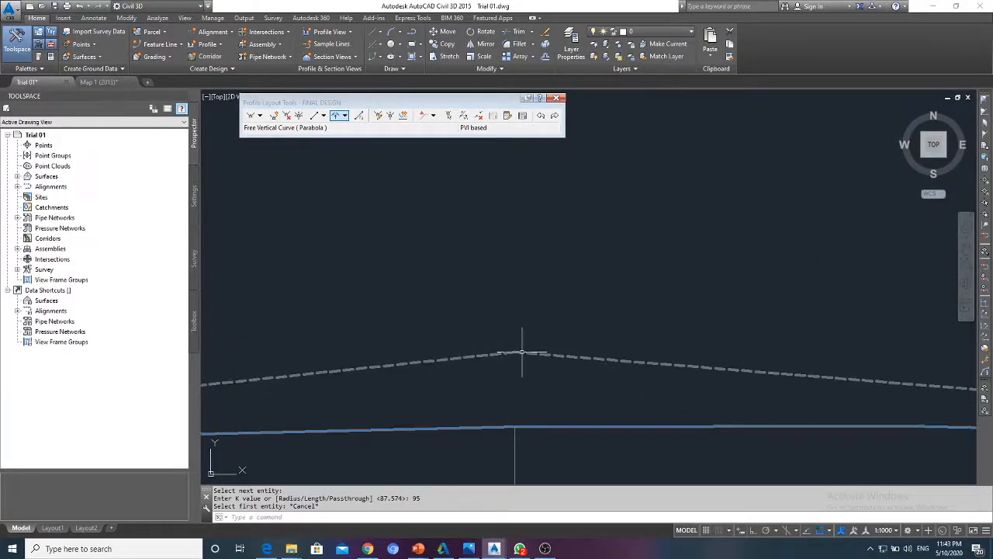
Compare with the Road 01 alignment's horizontal curve and tangent intersection in plan, and return to the first curves in the profile view.
scroll(576, 303, down, 10)
middle_drag(466, 294, 696, 297)
scroll(277, 277, up, 8)
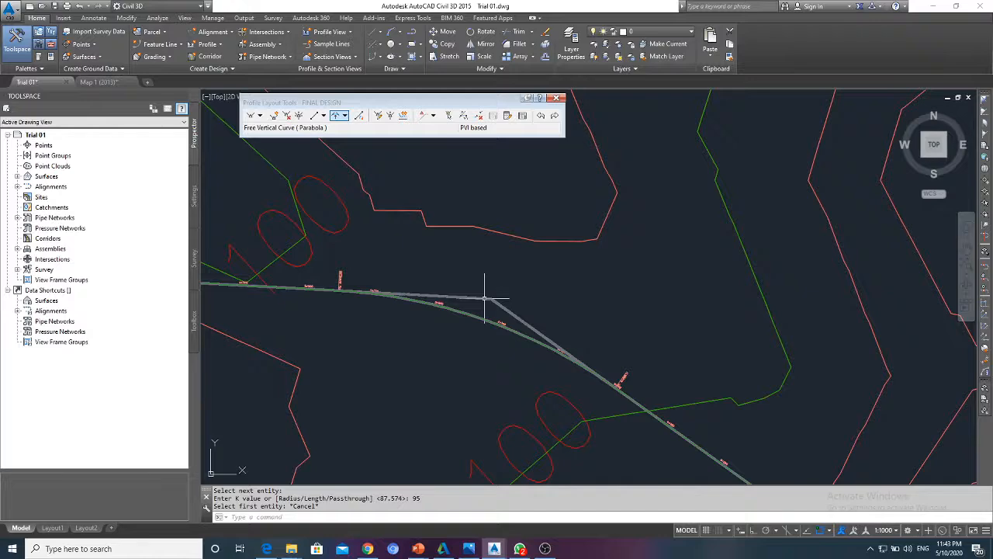
mouse_move(431, 287)
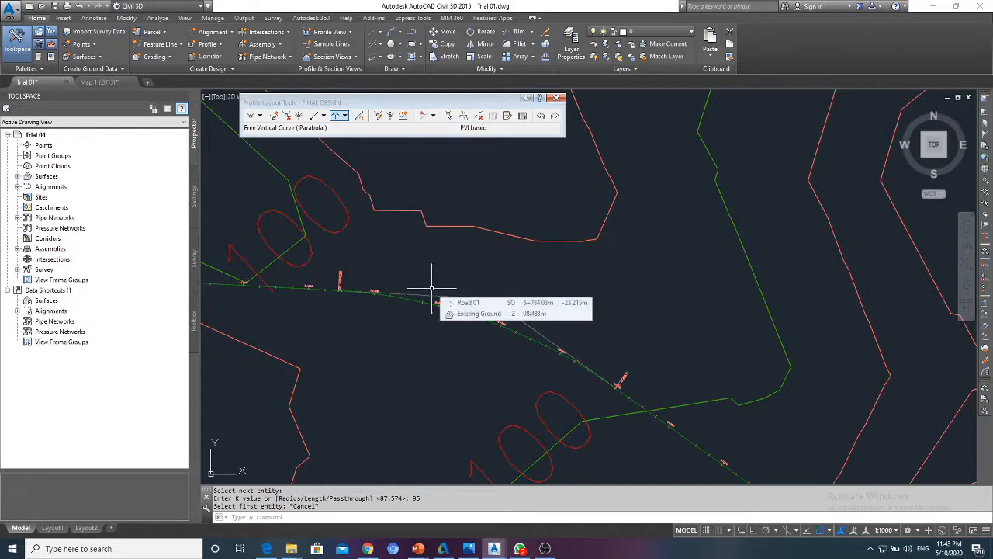
scroll(438, 285, down, 6)
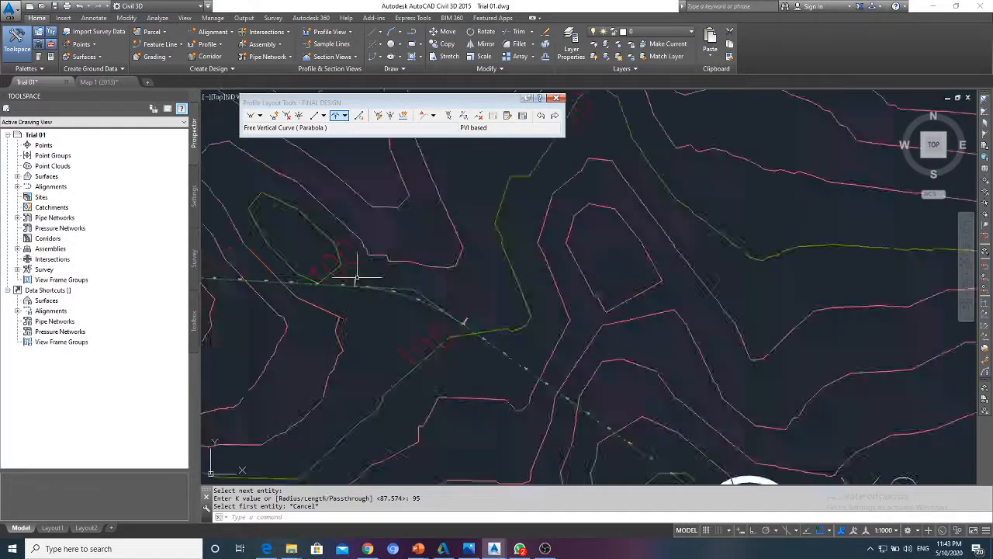
middle_drag(714, 292, 465, 328)
scroll(466, 328, up, 4)
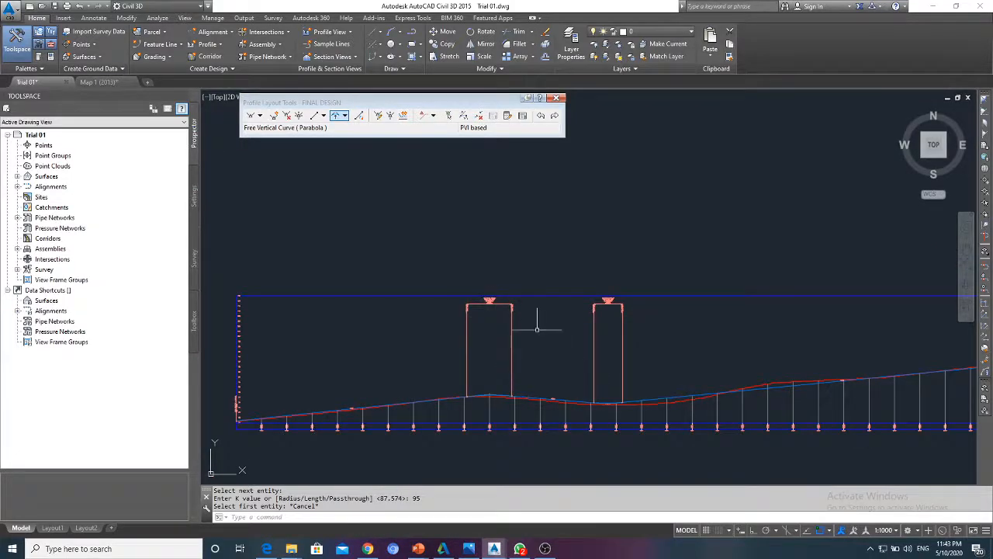
Open the profile entity table and set the curve length of the crest at PVI station 1+000.00 to 180 m.
scroll(488, 289, up, 4)
scroll(472, 355, up, 3)
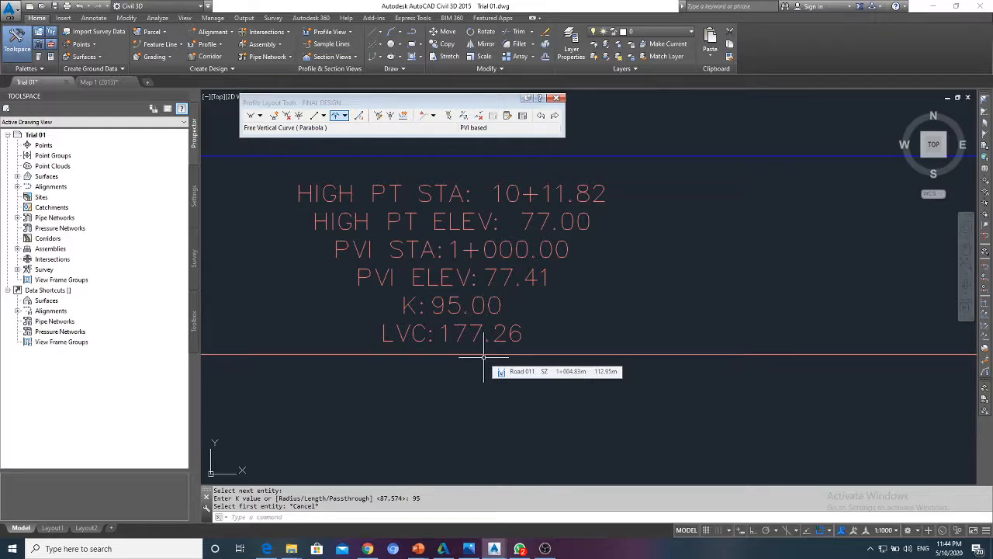
click(523, 115)
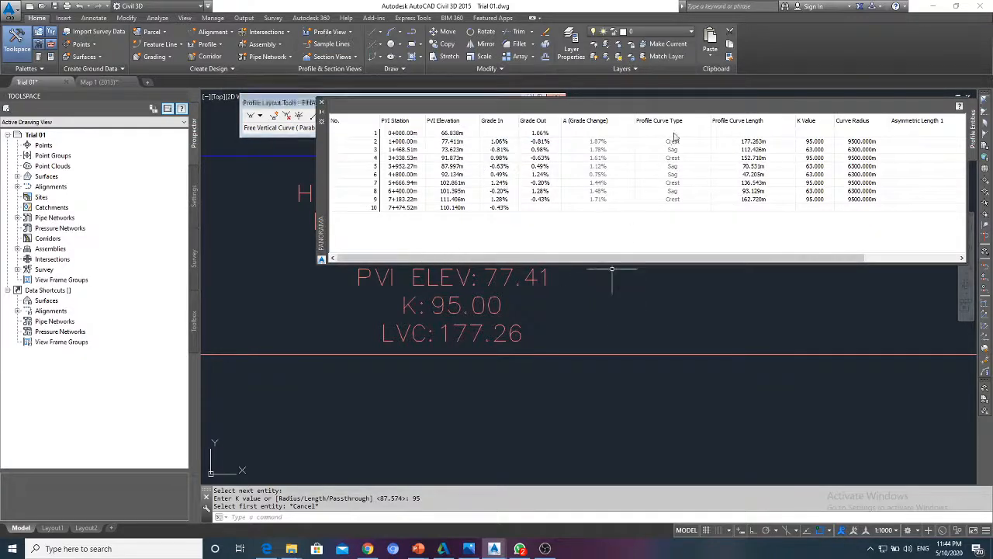
double_click(759, 142)
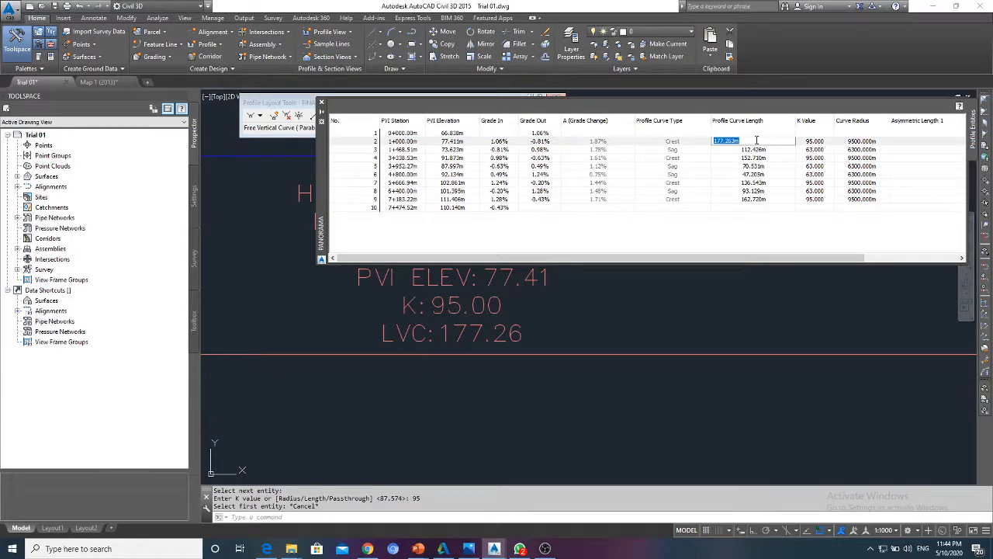
text(180)
key(Return)
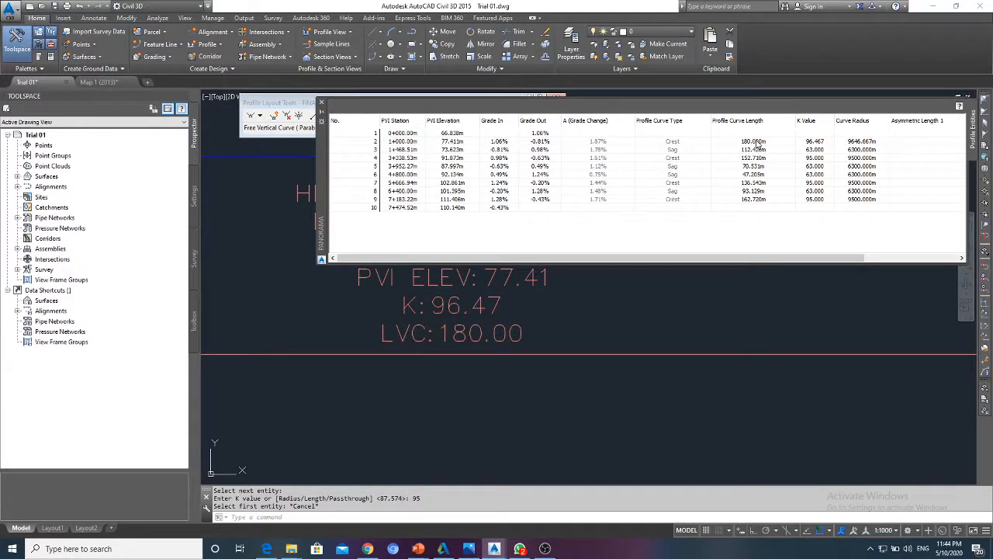
Set the profile curve lengths to 115 m for the sag at PVI 3 and 155 m for the crest at PVI 4.
double_click(762, 149)
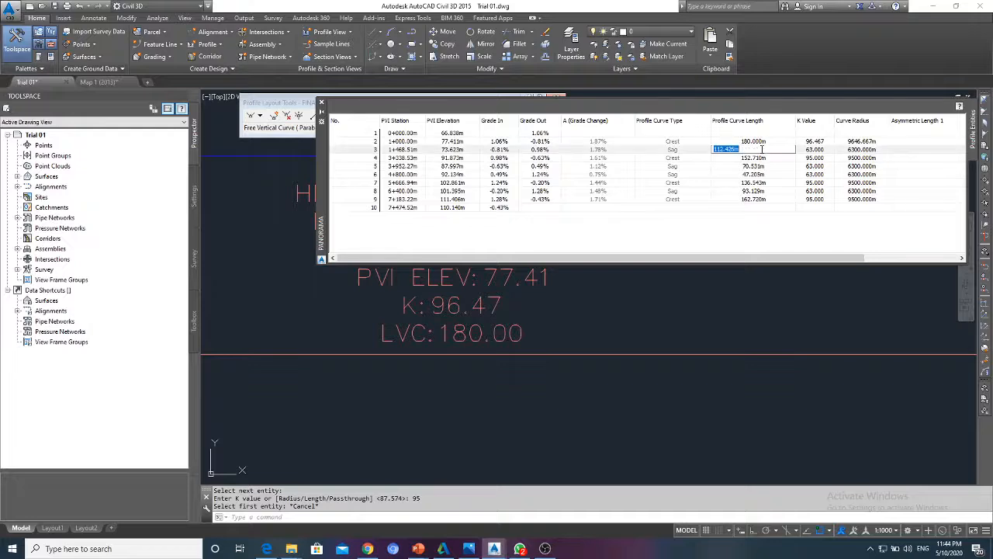
text(115)
key(Return)
double_click(768, 158)
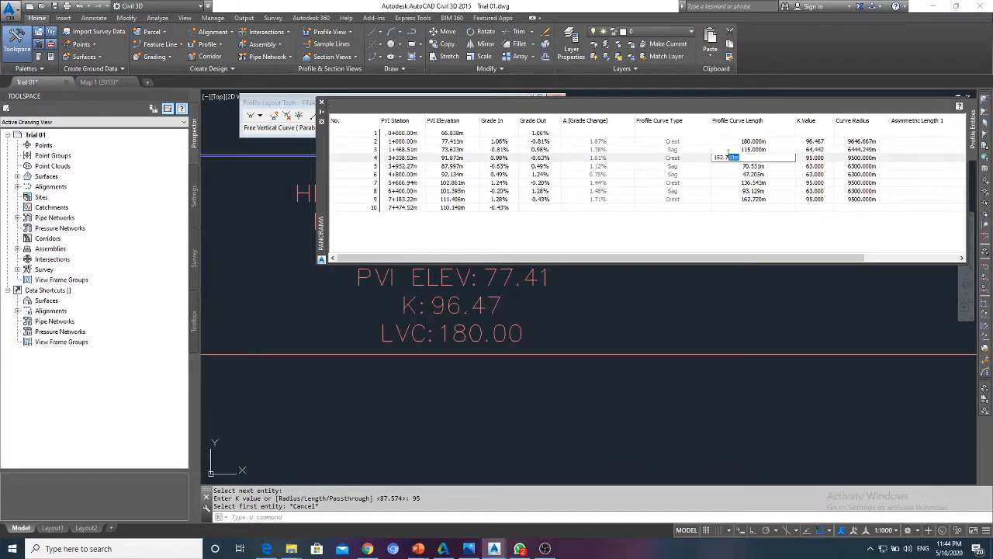
text(155)
key(Return)
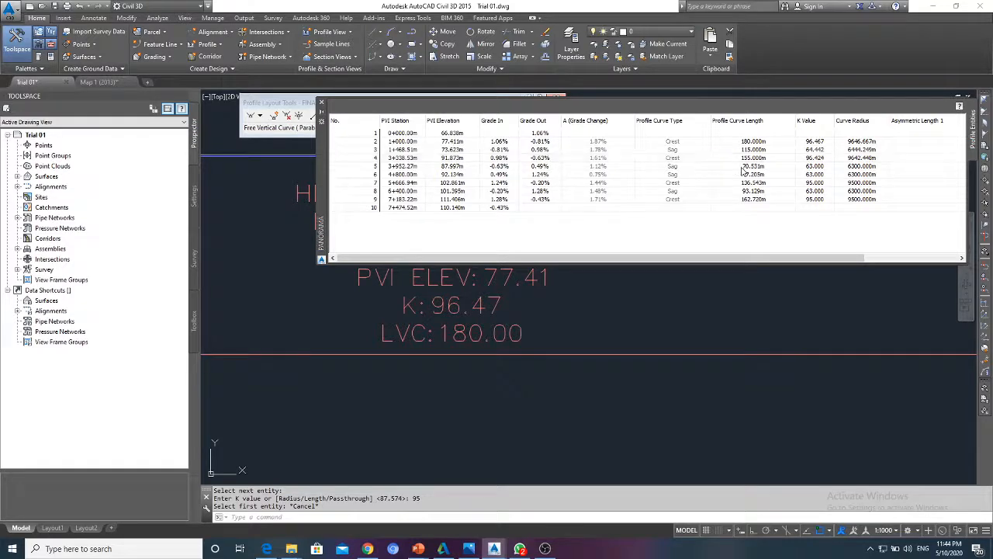
Set the profile curve lengths to 75 m for the sag at PVI 5 and 50 m for the sag at PVI 6.
double_click(741, 166)
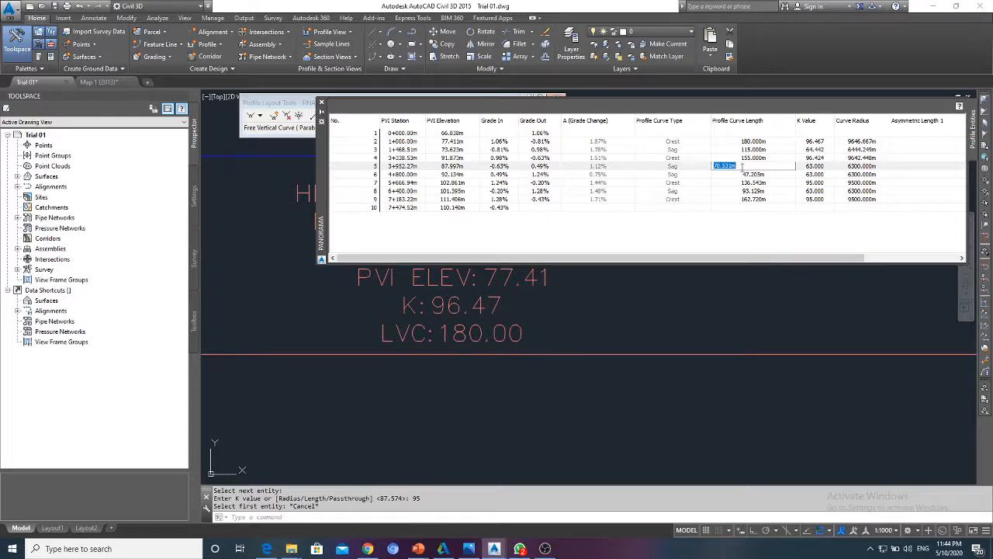
text(75)
key(Return)
double_click(765, 175)
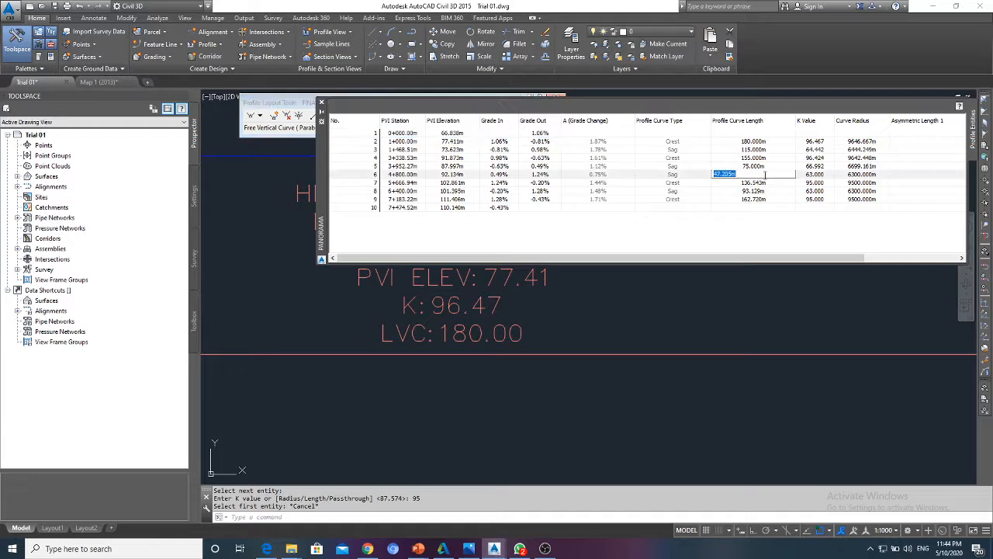
text(50)
key(Return)
Set the profile curve lengths to 140 m for the crest at PVI 7 and 95 m for the sag at PVI 8.
double_click(760, 184)
text(1)
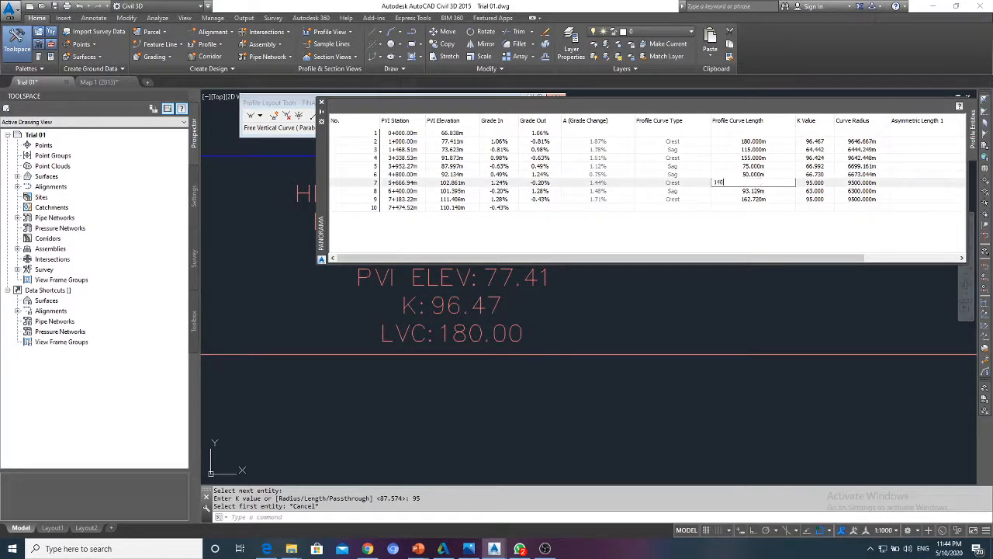
text(40)
key(Return)
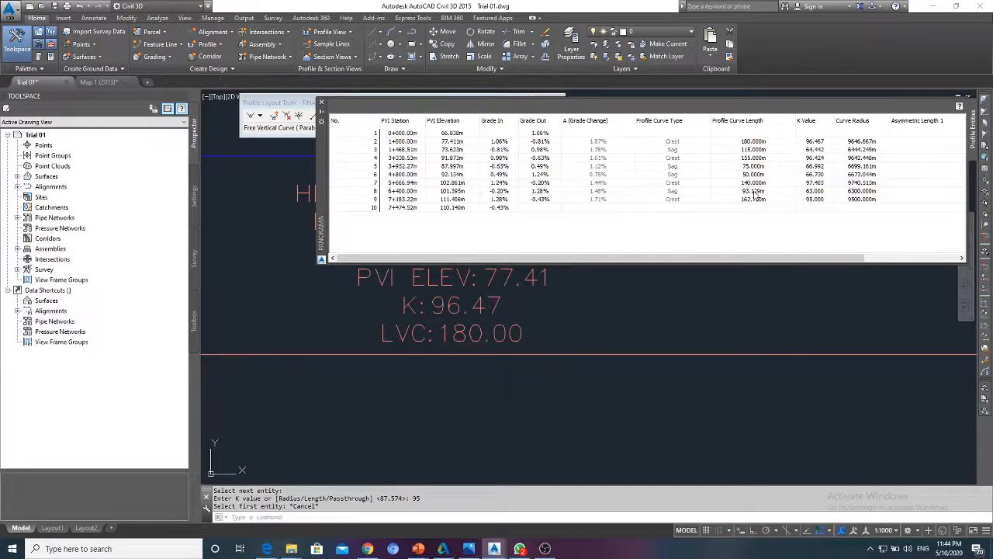
double_click(754, 191)
text(95)
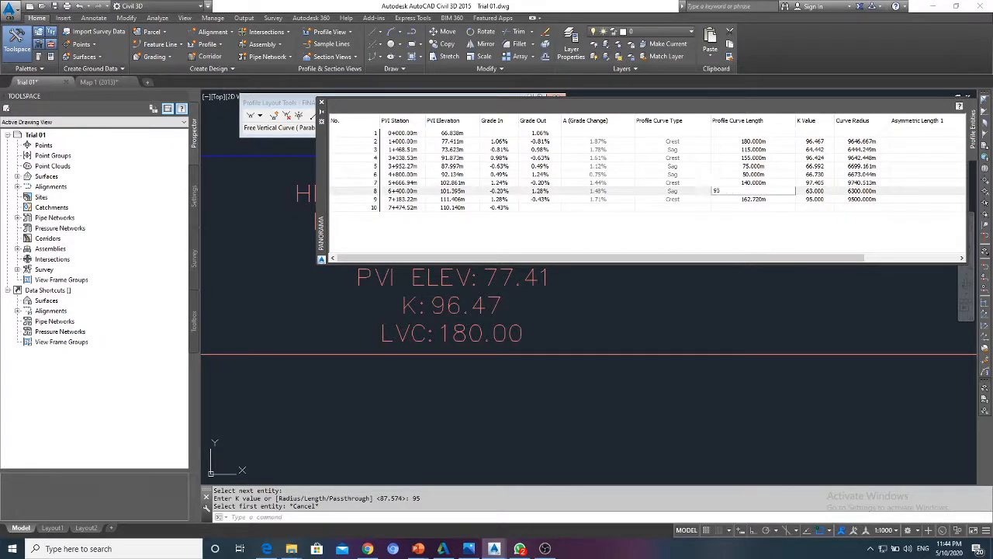
key(Return)
Set the profile curve length of the crest at PVI 9 to 165 m and close the profile layout tools.
double_click(763, 200)
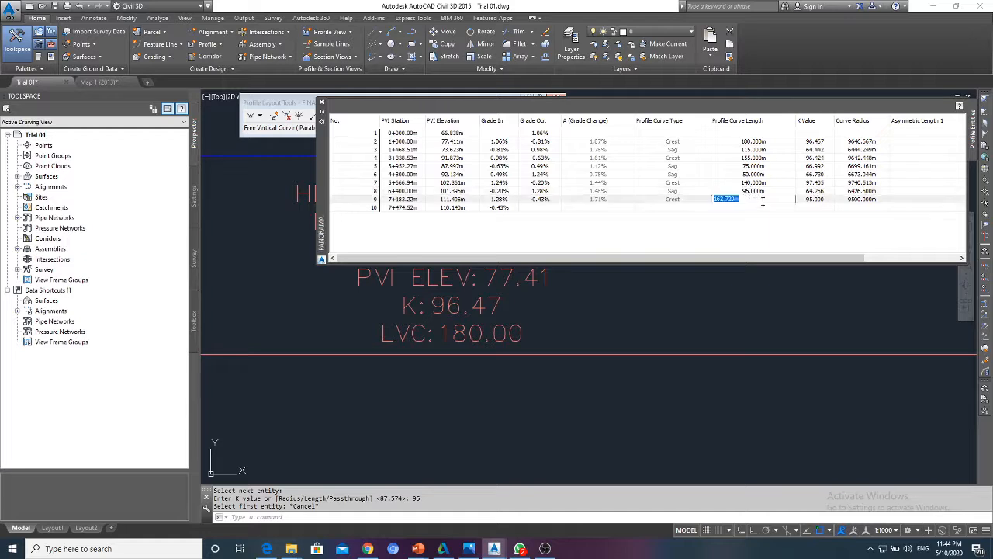
text(165)
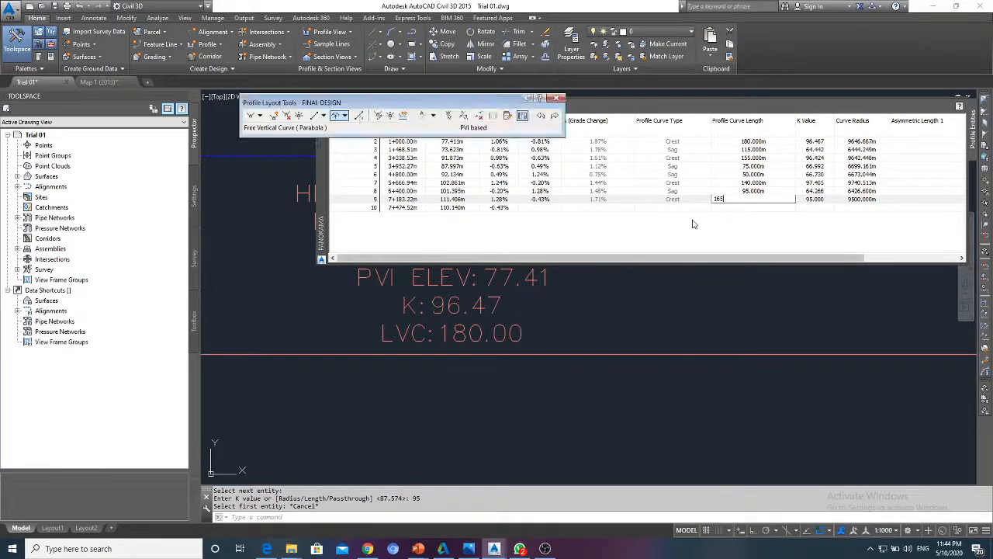
key(Return)
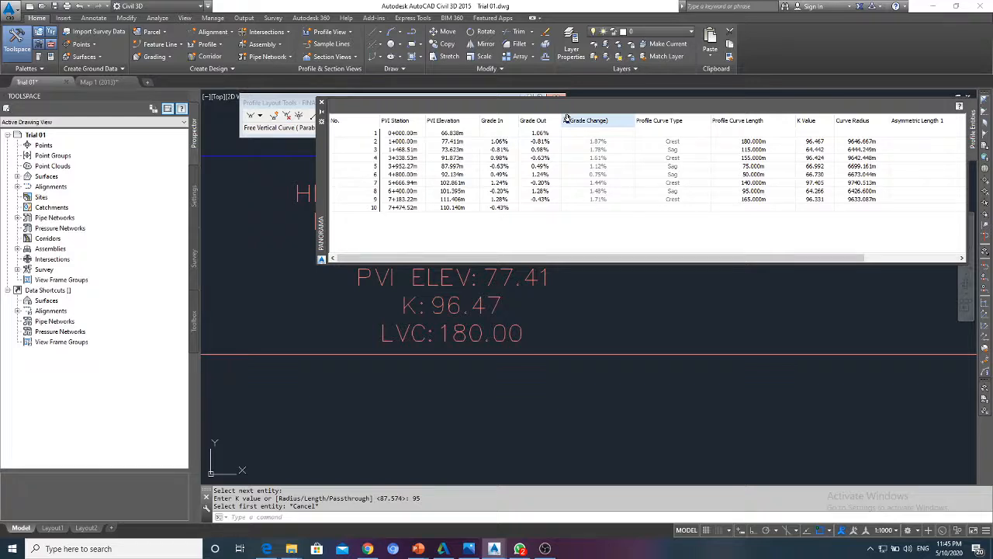
click(307, 105)
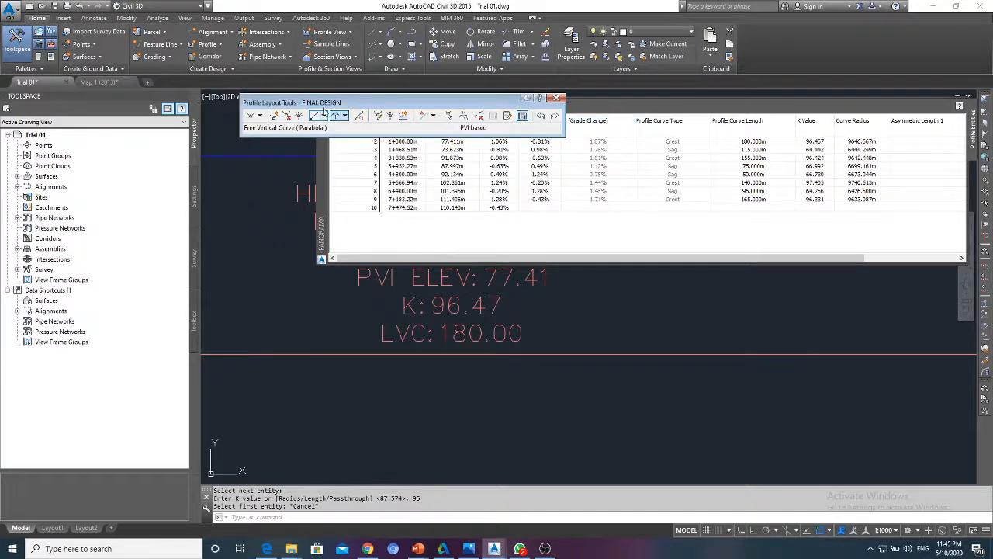
click(555, 100)
Review the design profile with its vertical curves against the ground line along the whole profile view.
scroll(483, 194, down, 8)
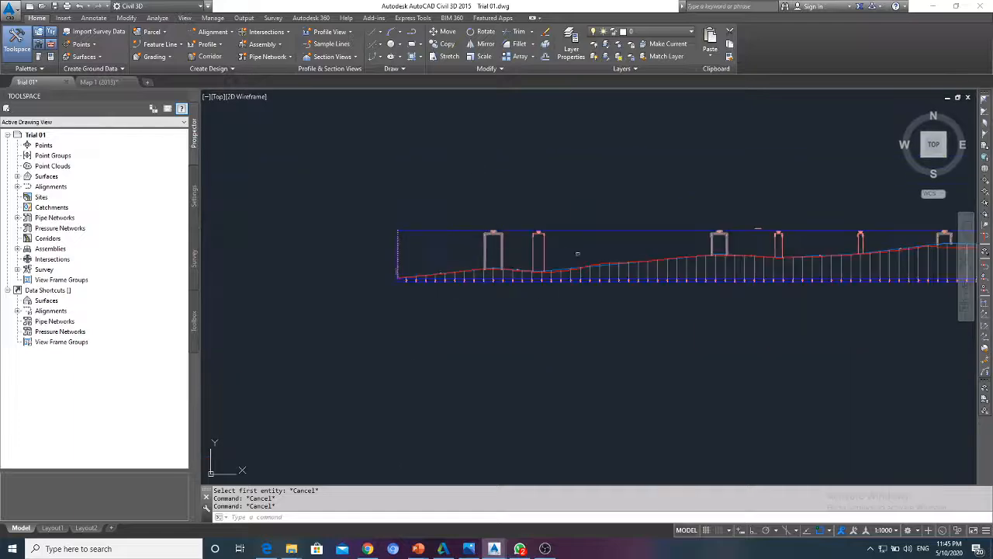
middle_drag(577, 253, 357, 236)
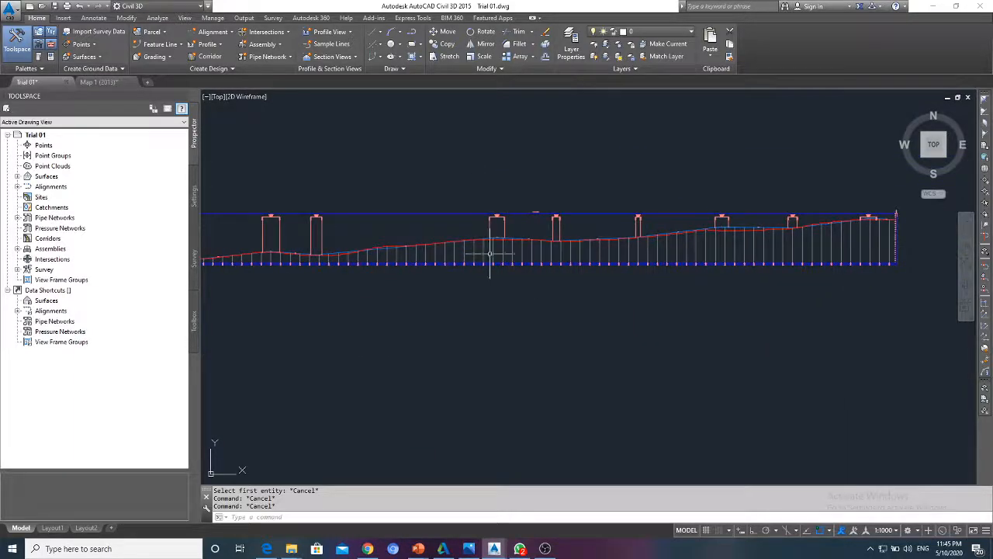
scroll(490, 254, up, 5)
scroll(479, 215, down, 4)
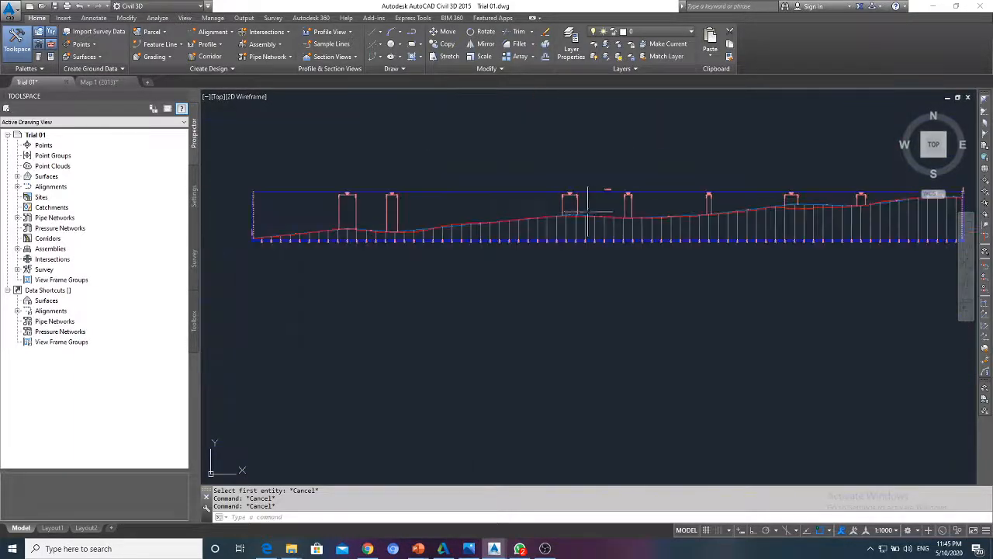
scroll(404, 217, up, 5)
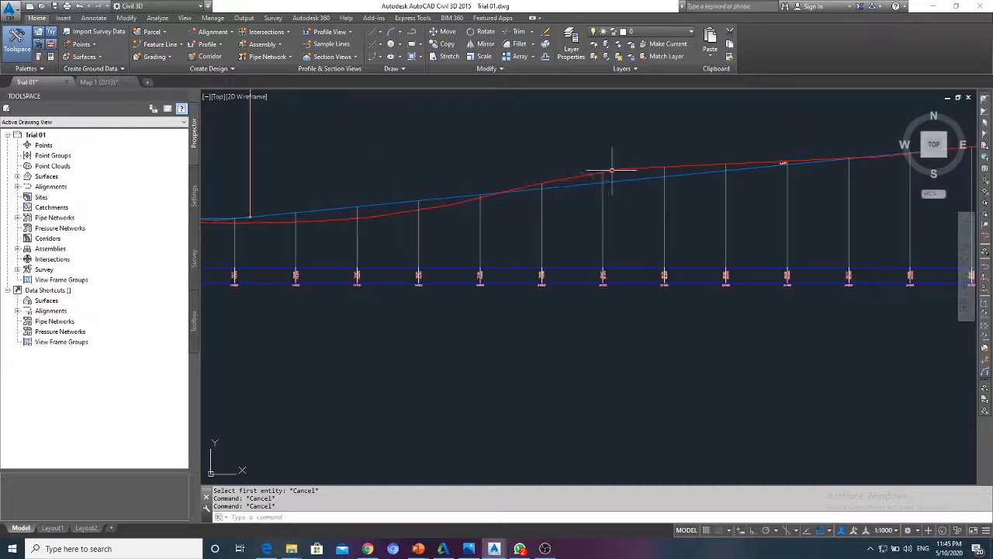
scroll(613, 170, down, 2)
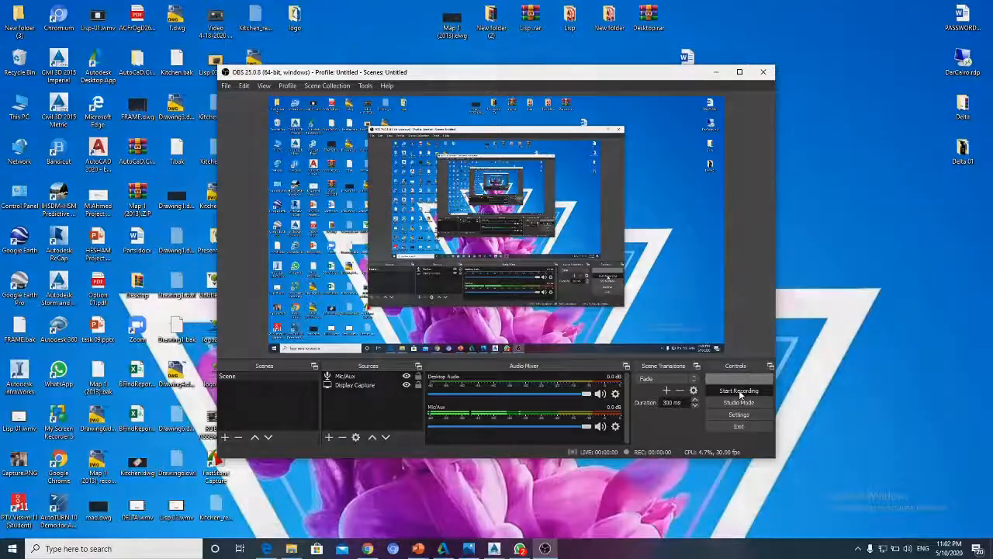